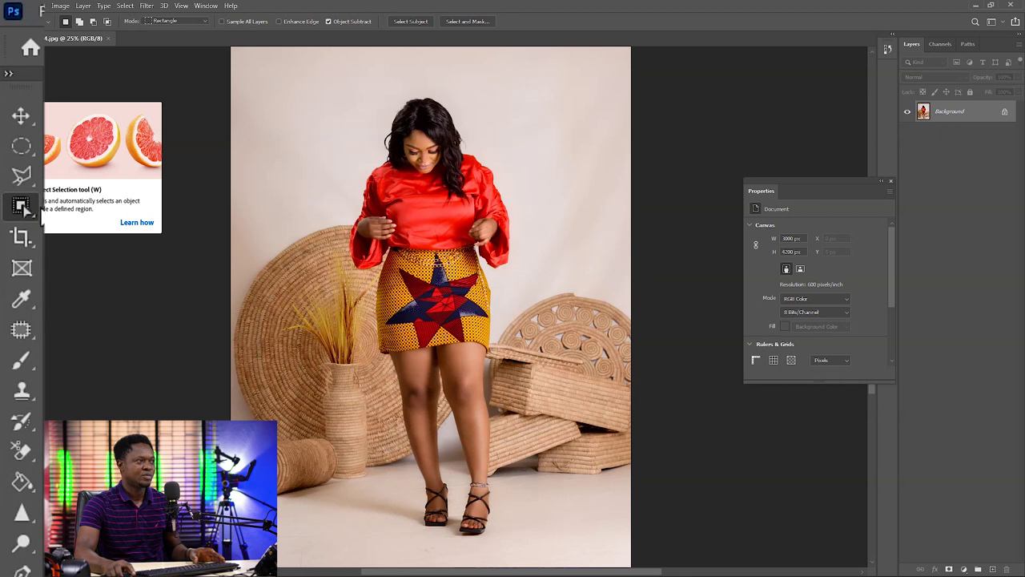
# Step: Select the standing woman with the Object Selection tool by enclosing her whole figure
pyautogui.moveTo(314, 66); pyautogui.dragTo(555, 547)
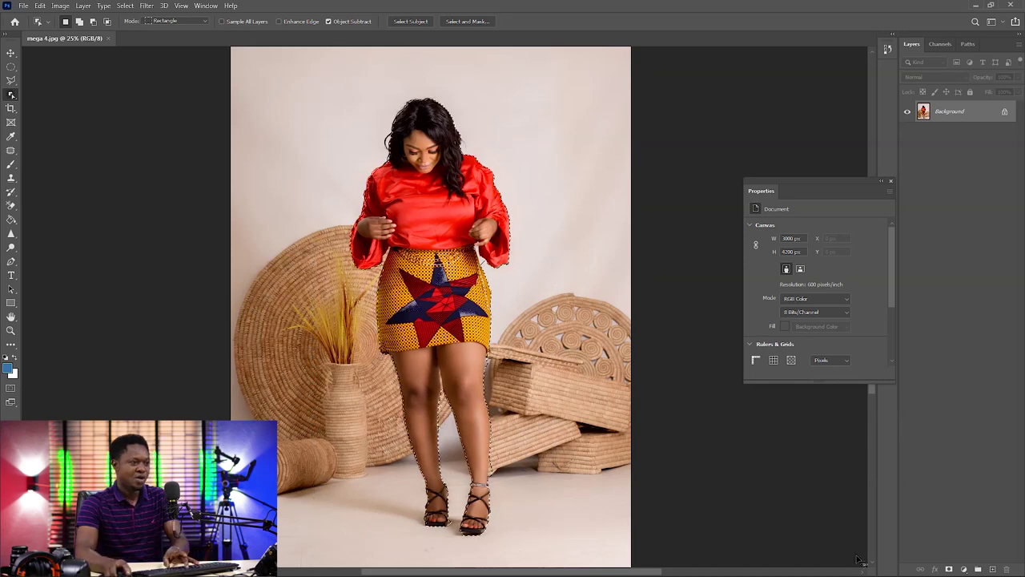
# Step: Subtract the background gap between the sleeve, hand and chained skirt waist from the selection with the Polygonal Lasso
pyautogui.hotkey('ctrl', '+')
pyautogui.hotkey('ctrl', '+')
pyautogui.hotkey('ctrl', '+')
pyautogui.hotkey('ctrl', '+')
pyautogui.hotkey('ctrl', '+')
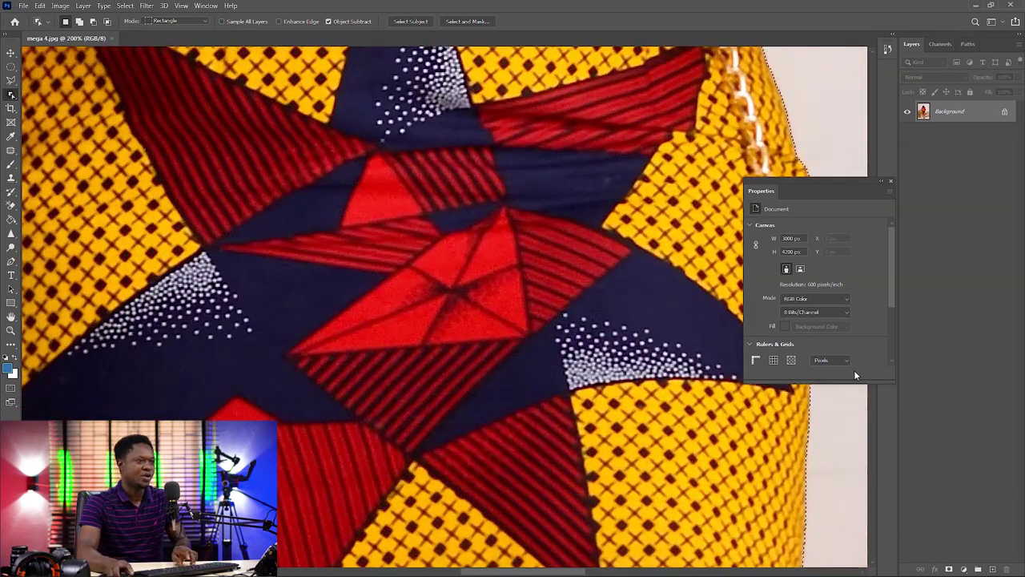
pyautogui.moveTo(545, 178); pyautogui.dragTo(314, 527)
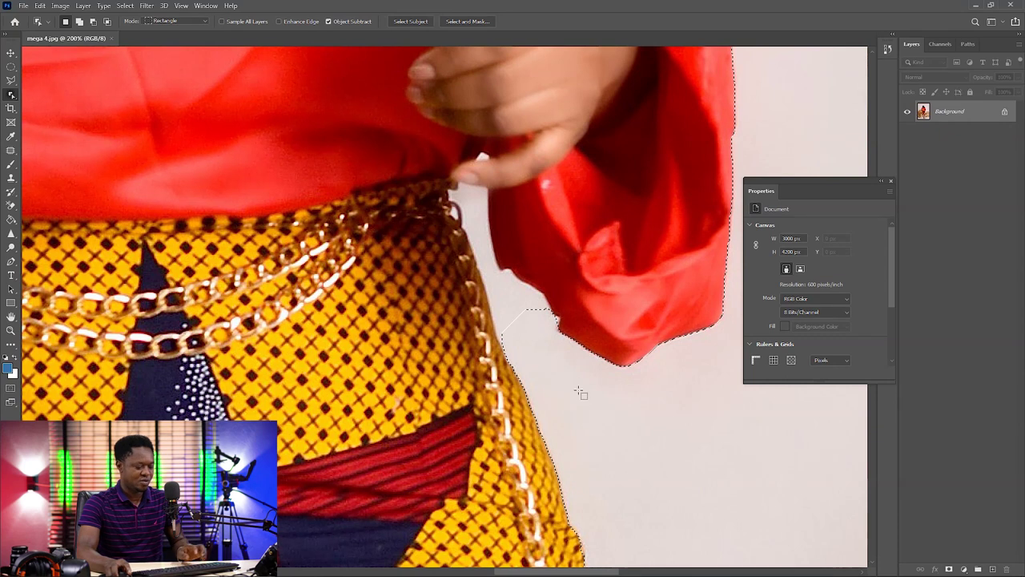
pyautogui.press('l')
pyautogui.hotkey('ctrl', '+')
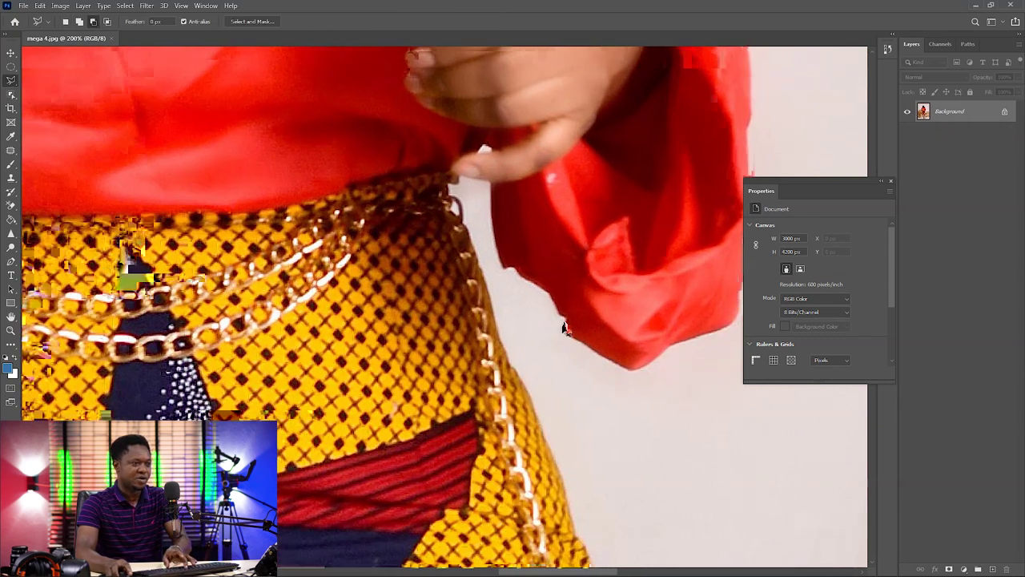
pyautogui.click(615, 344)
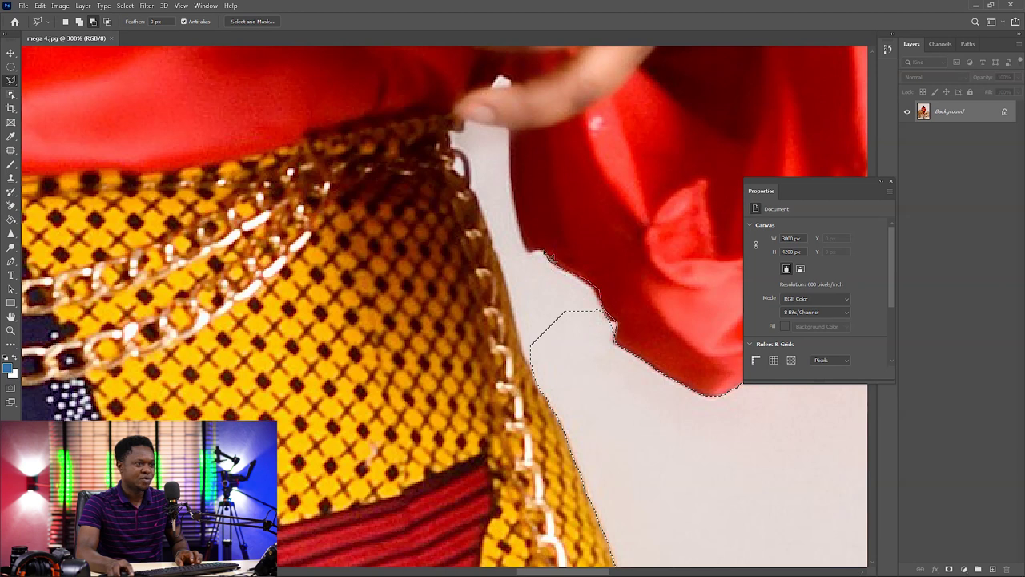
pyautogui.click(525, 244)
pyautogui.click(519, 196)
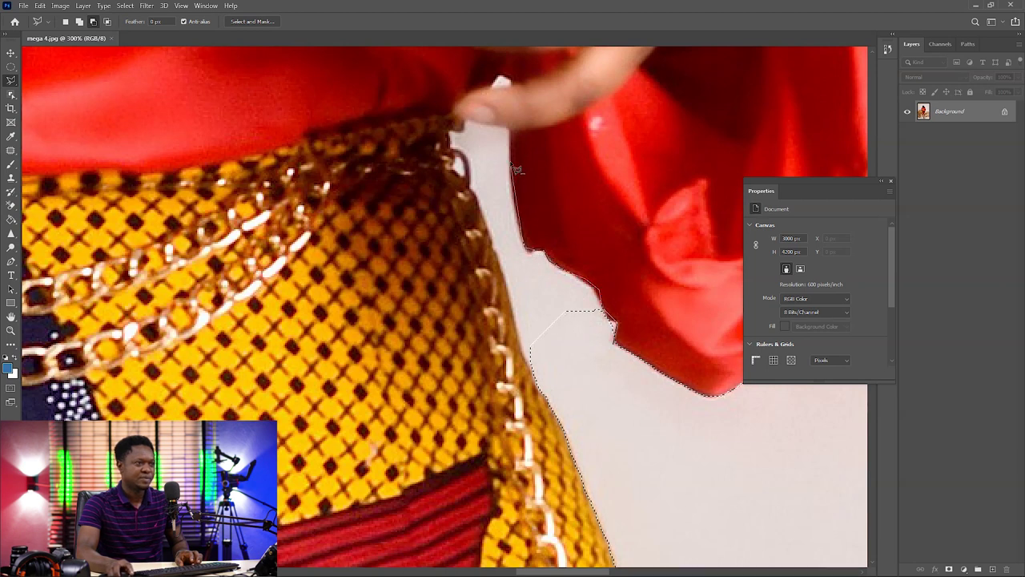
pyautogui.click(509, 127)
pyautogui.click(463, 122)
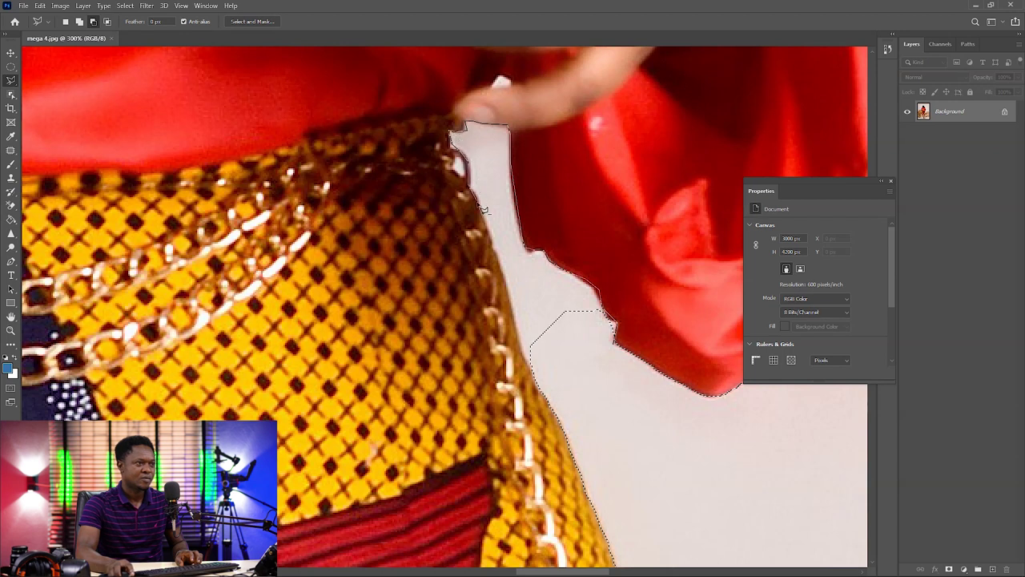
pyautogui.doubleClick(590, 375)
# Step: Add a loose polygonal outline around the woman's head to the selection so it includes all the loose hair strands
pyautogui.moveTo(532, 275)
pyautogui.mouseDown()
pyautogui.moveTo(466, 412)
pyautogui.moveTo(443, 547)
pyautogui.mouseUp()
pyautogui.moveTo(575, 208)
pyautogui.mouseDown()
pyautogui.moveTo(332, 306)
pyautogui.moveTo(568, 359)
pyautogui.mouseUp()
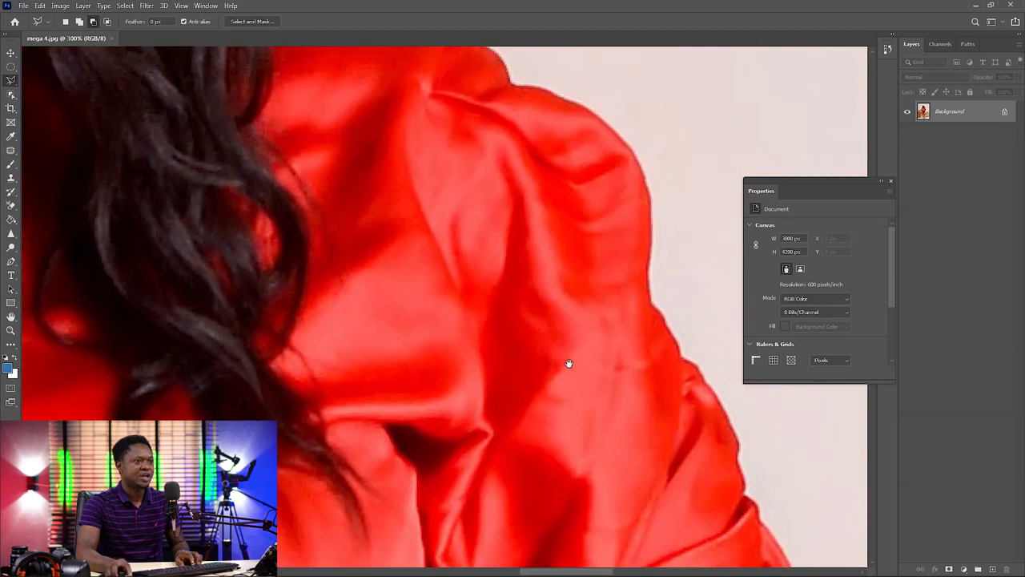
pyautogui.moveTo(531, 323); pyautogui.dragTo(496, 404)
pyautogui.moveTo(481, 359); pyautogui.dragTo(631, 416)
pyautogui.hotkey('ctrl', '-')
pyautogui.hotkey('ctrl', '-')
pyautogui.hotkey('ctrl', '-')
pyautogui.hotkey('ctrl', '-')
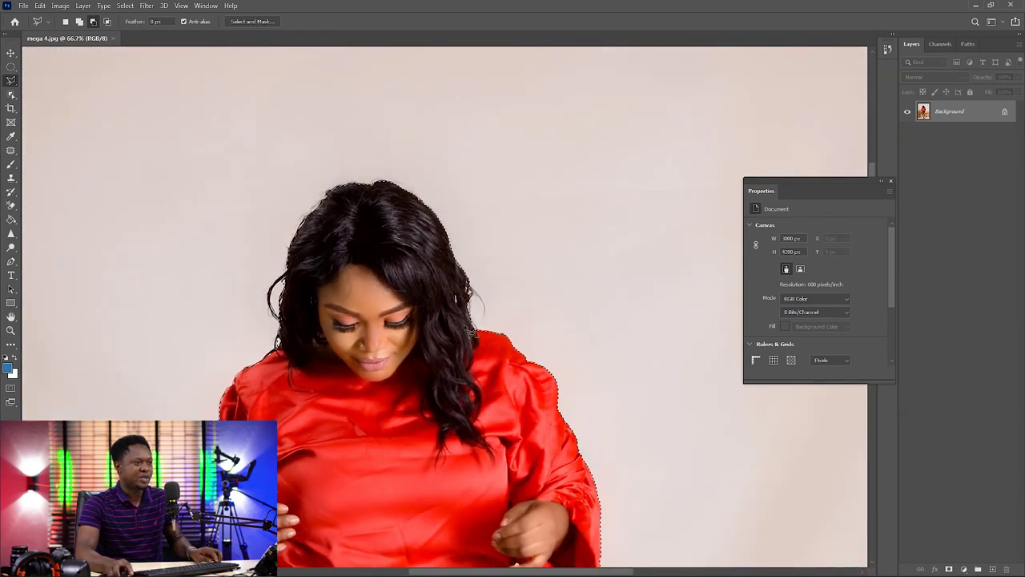
pyautogui.moveTo(463, 237)
pyautogui.mouseDown()
pyautogui.moveTo(445, 174)
pyautogui.moveTo(383, 153)
pyautogui.moveTo(285, 180)
pyautogui.moveTo(247, 256)
pyautogui.moveTo(261, 329)
pyautogui.mouseUp()
pyautogui.doubleClick(458, 358)
# Step: Correct the selection edge along the red sleeve where it overlaps the rim of the round basket
pyautogui.moveTo(365, 377); pyautogui.dragTo(397, 369)
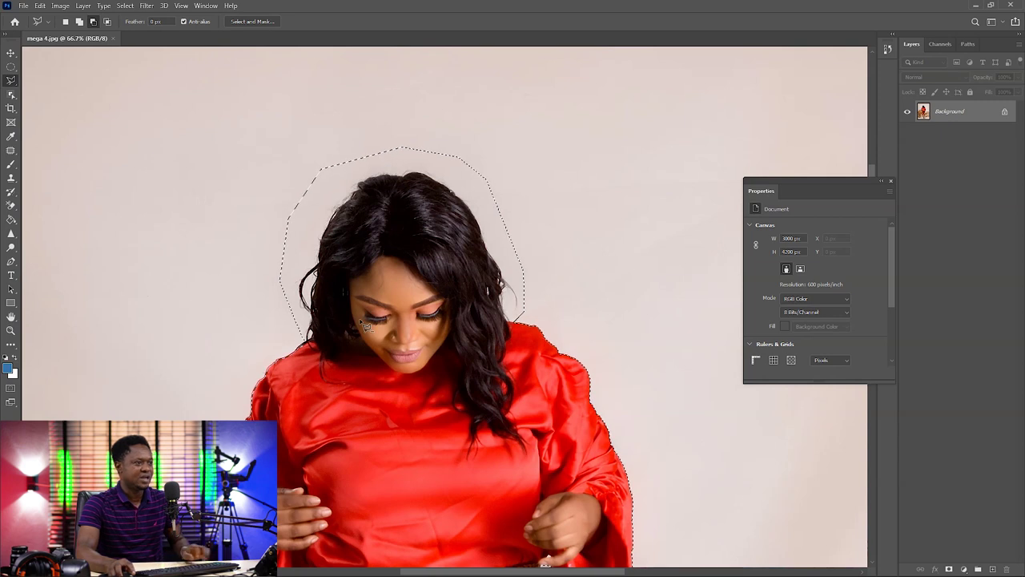
pyautogui.moveTo(286, 391); pyautogui.dragTo(468, 350)
pyautogui.scroll(8, 472, 357)
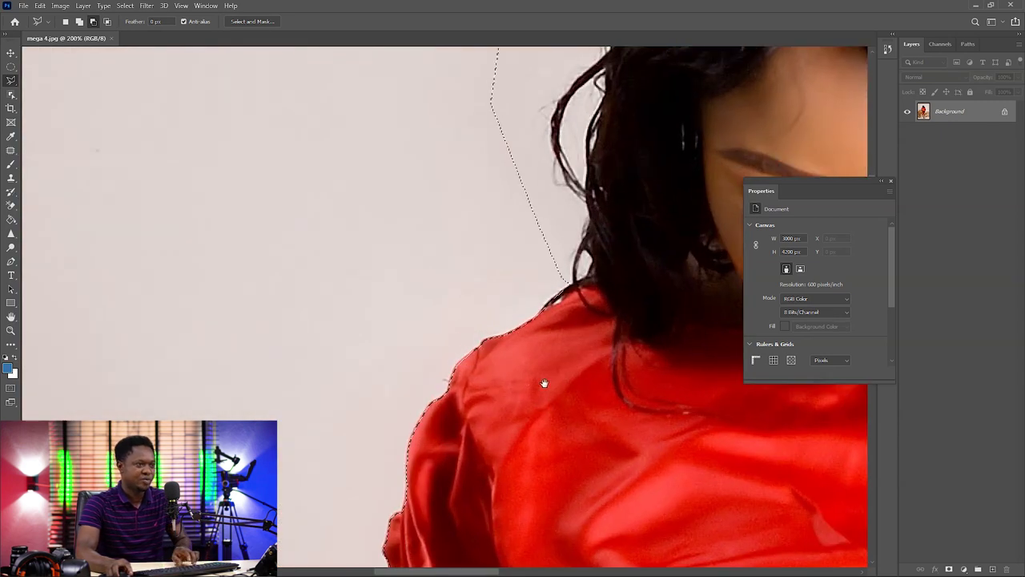
pyautogui.moveTo(528, 381)
pyautogui.mouseDown()
pyautogui.moveTo(494, 396)
pyautogui.moveTo(545, 201)
pyautogui.moveTo(496, 197)
pyautogui.moveTo(510, 147)
pyautogui.moveTo(457, 259)
pyautogui.moveTo(439, 154)
pyautogui.moveTo(446, 304)
pyautogui.mouseUp()
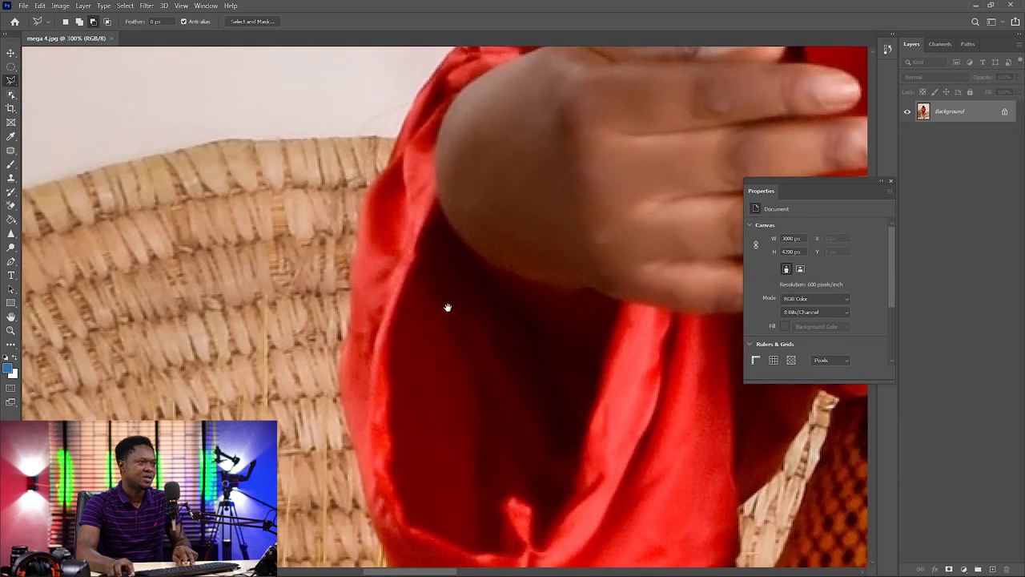
pyautogui.click(364, 203)
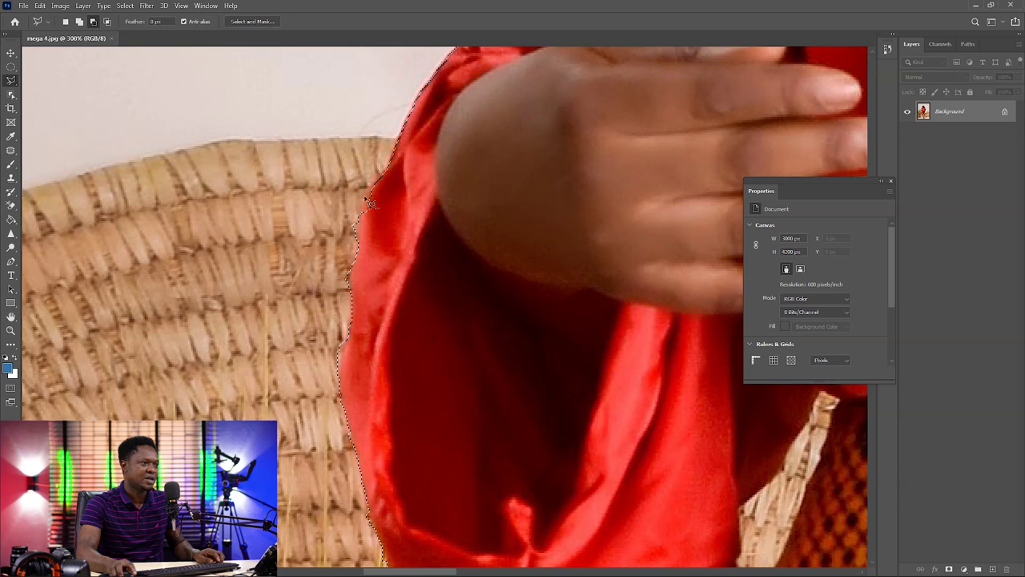
pyautogui.doubleClick(344, 197)
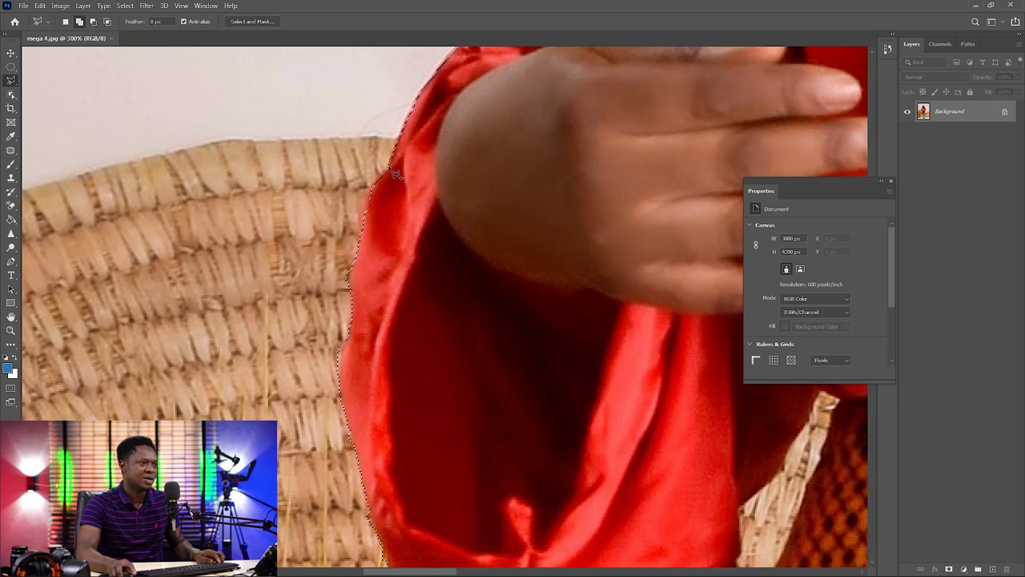
pyautogui.doubleClick(388, 167)
# Step: Subtract the basket area between the wide red sleeve and the patterned skirt from the selection
pyautogui.moveTo(380, 369); pyautogui.dragTo(354, 153)
pyautogui.moveTo(391, 405); pyautogui.dragTo(316, 229)
pyautogui.moveTo(380, 227); pyautogui.dragTo(361, 315)
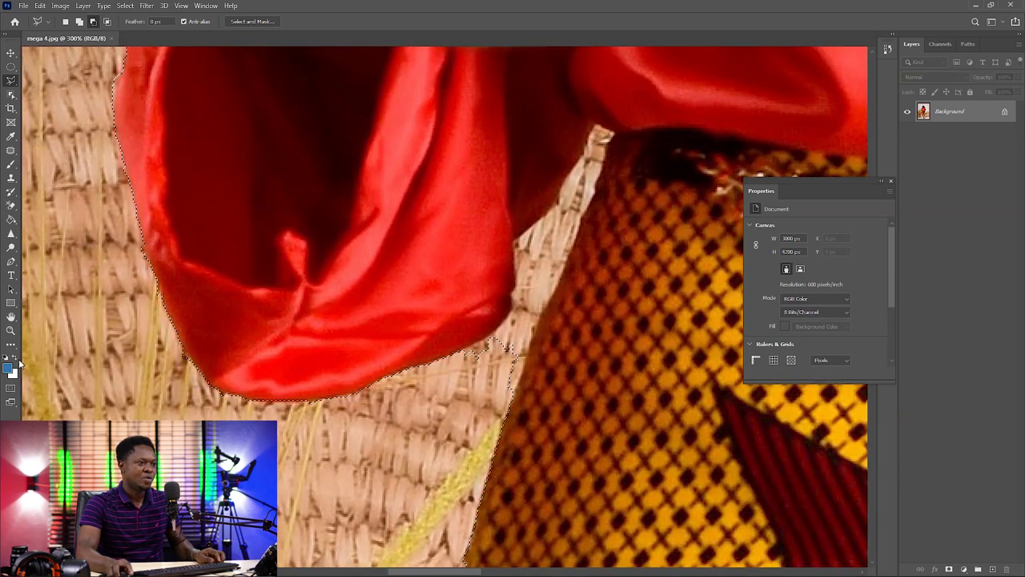
pyautogui.click(511, 411)
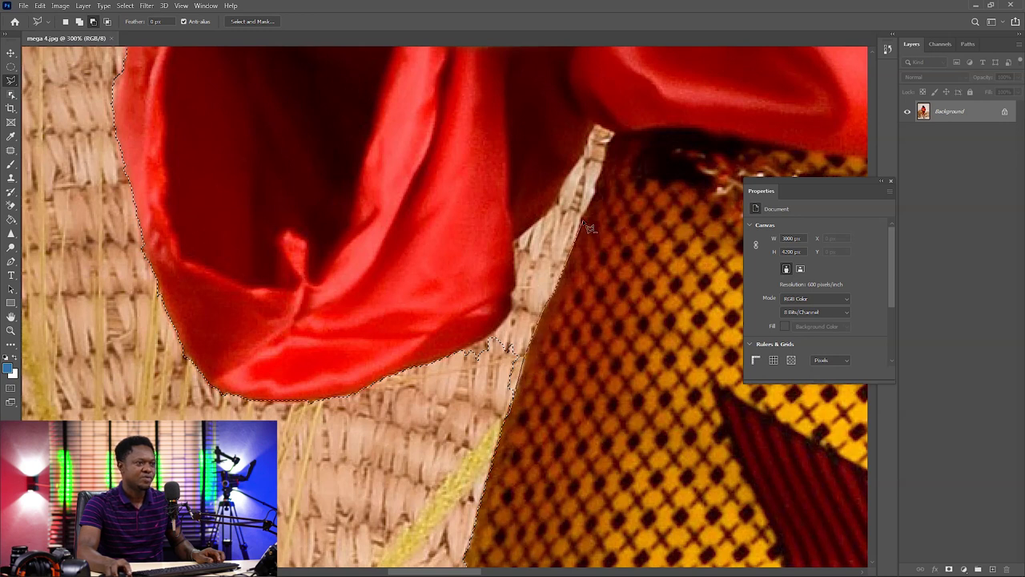
pyautogui.click(601, 190)
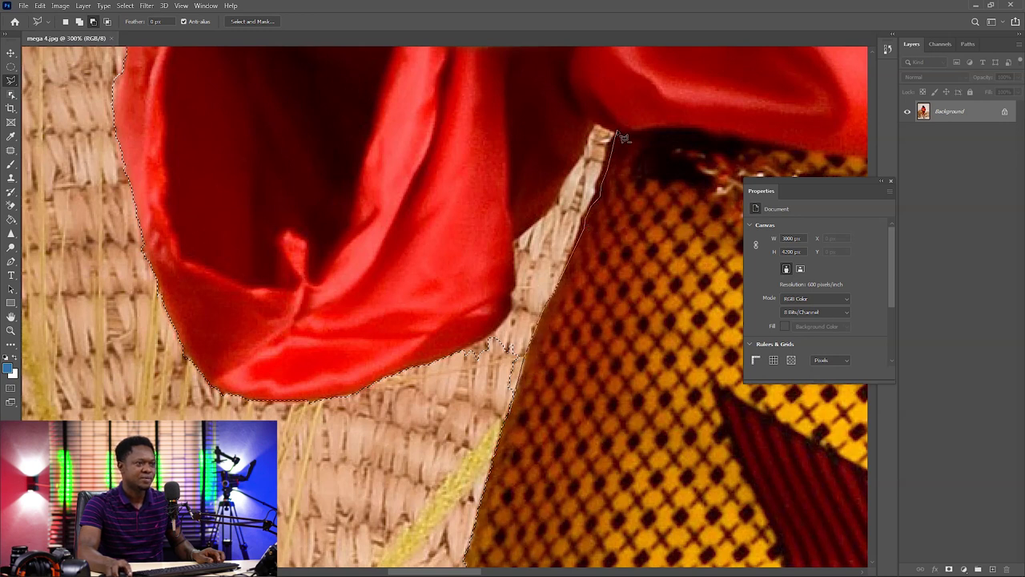
pyautogui.click(514, 323)
pyautogui.click(464, 348)
pyautogui.click(432, 385)
pyautogui.click(511, 411)
# Step: Trim the basket slivers from the selection along the side of the skirt next to the dried grass
pyautogui.moveTo(516, 480)
pyautogui.mouseDown()
pyautogui.moveTo(515, 323)
pyautogui.moveTo(474, 194)
pyautogui.moveTo(518, 337)
pyautogui.mouseUp()
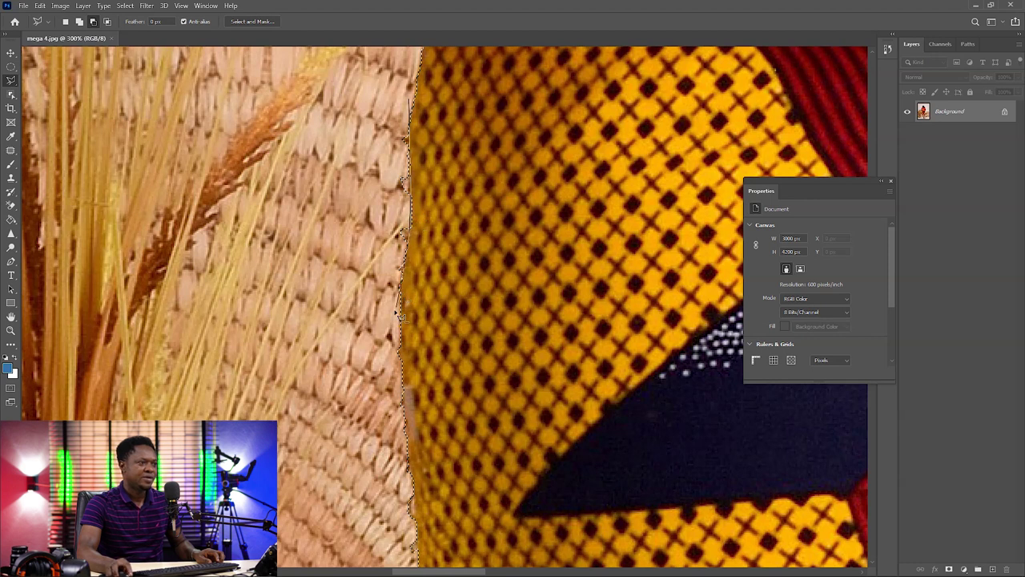
pyautogui.doubleClick(358, 126)
pyautogui.moveTo(391, 338); pyautogui.dragTo(366, 186)
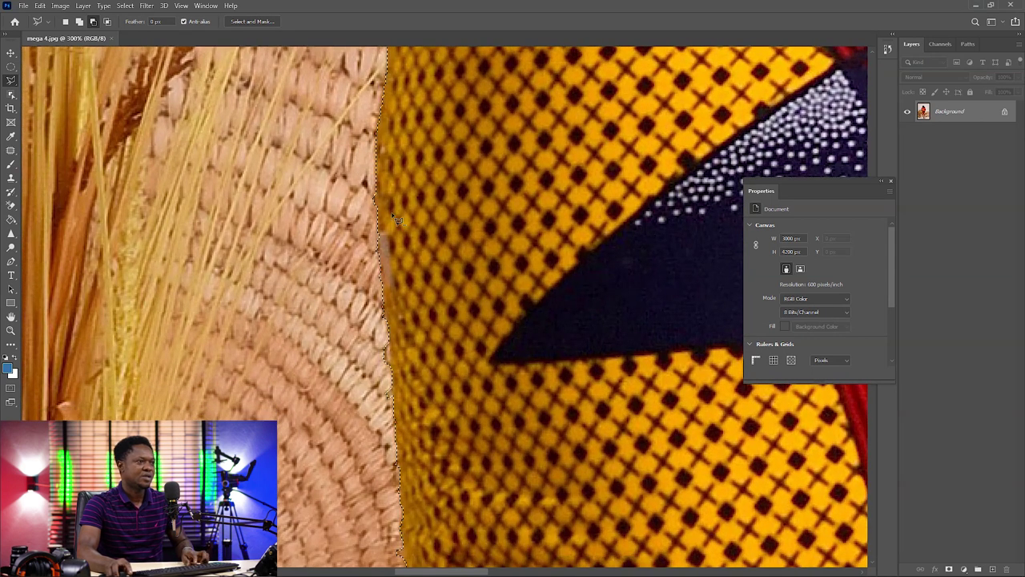
pyautogui.click(382, 279)
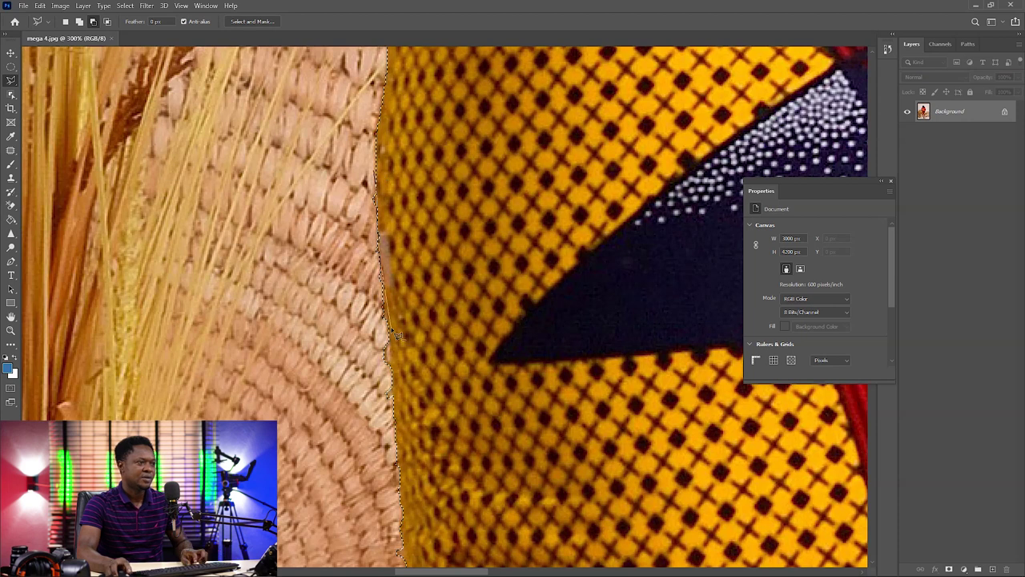
pyautogui.scroll(-5, 312, 271)
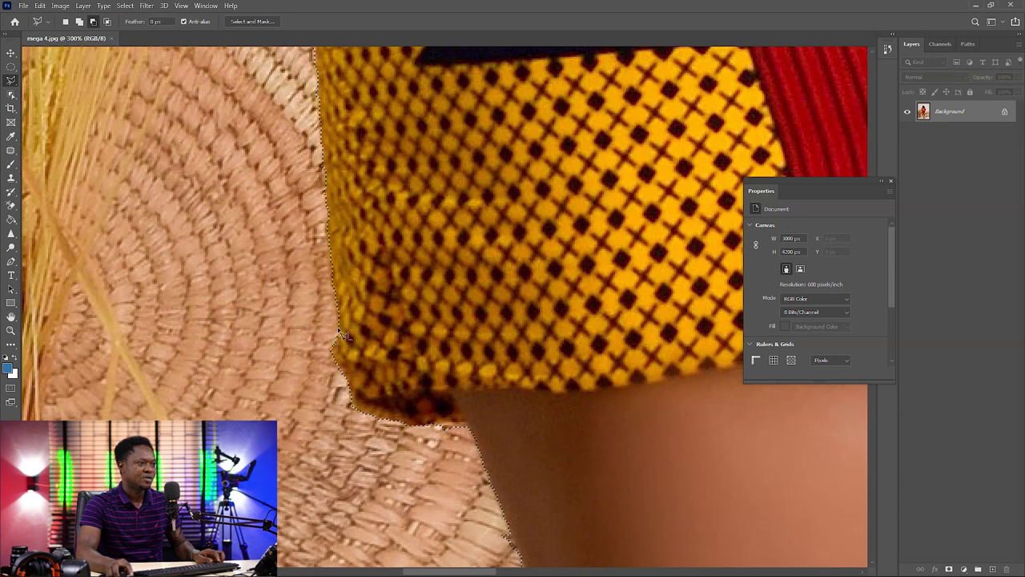
# Step: Subtract the bits of basket around the skirt's hem corner so the selection follows the fabric down to the thigh
pyautogui.click(350, 397)
pyautogui.click(323, 383)
pyautogui.click(335, 319)
pyautogui.moveTo(446, 461); pyautogui.dragTo(355, 332)
pyautogui.click(378, 322)
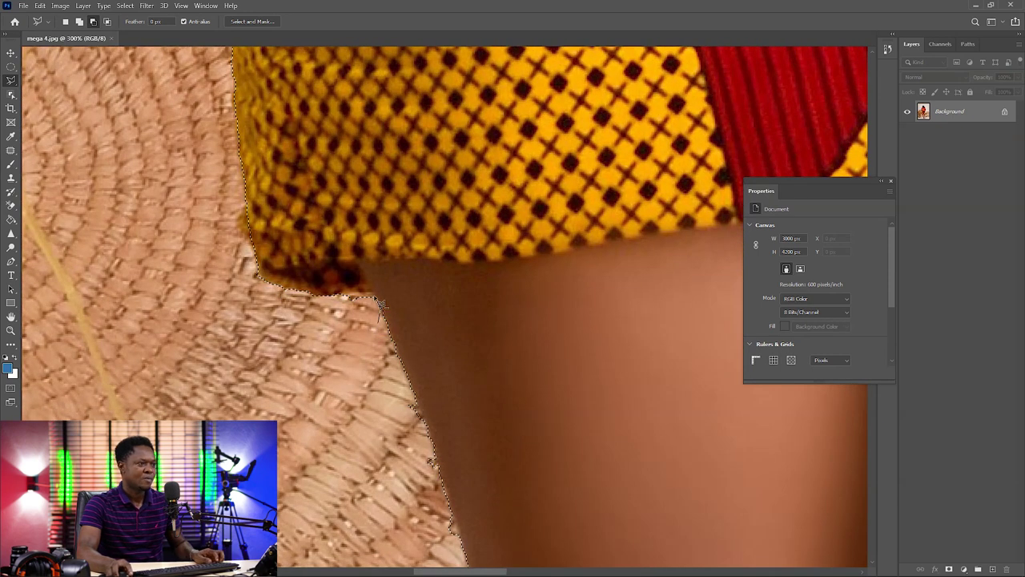
# Step: Trim the basket remnants from the selection along the outer edge of the leg from the thigh down to the calf
pyautogui.scroll(-5, 346, 343)
pyautogui.hscroll(2, 345, 342)
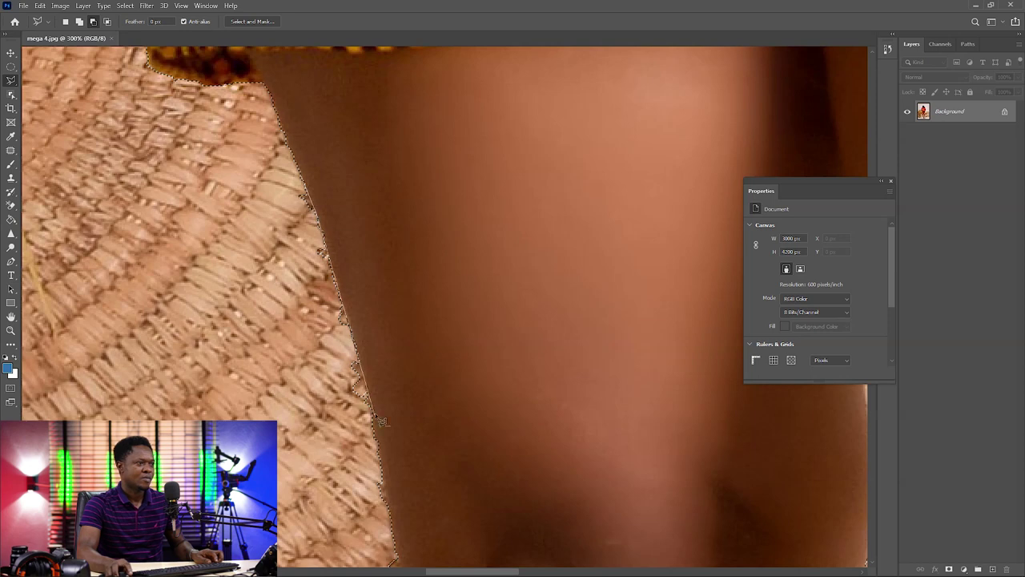
pyautogui.scroll(-8, 321, 240)
pyautogui.hscroll(2, 320, 241)
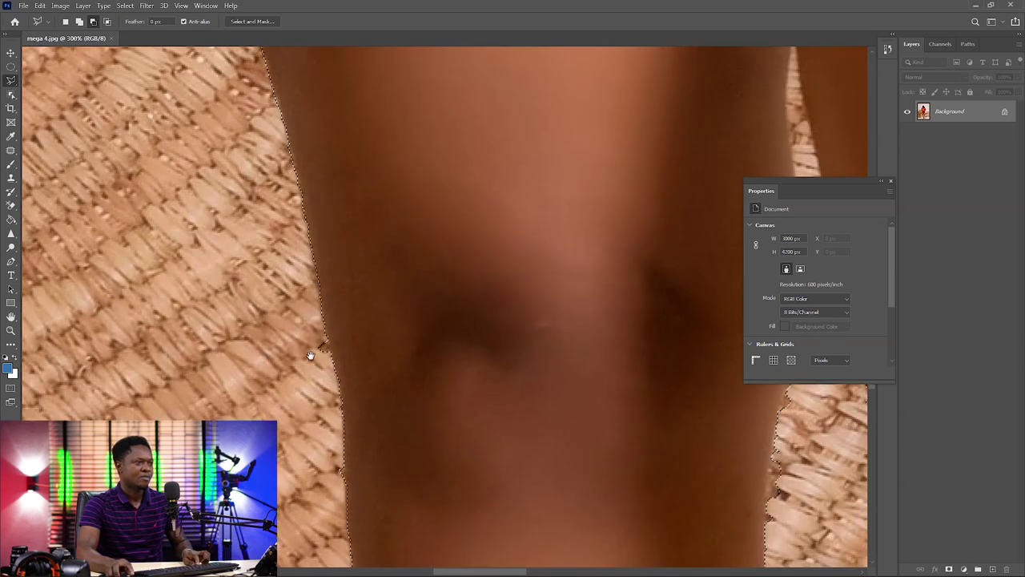
pyautogui.scroll(-5, 348, 370)
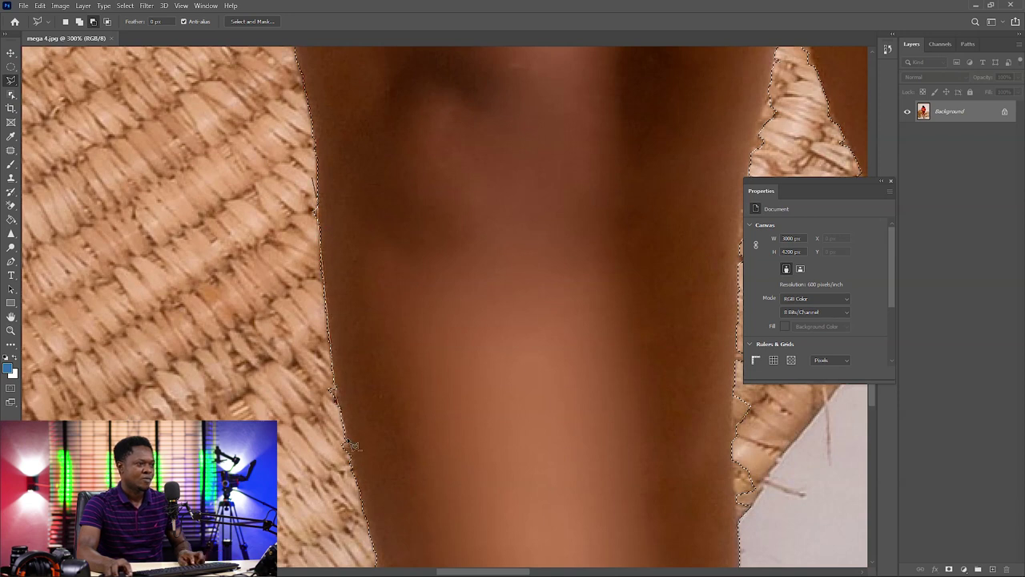
pyautogui.moveTo(350, 439); pyautogui.dragTo(304, 194)
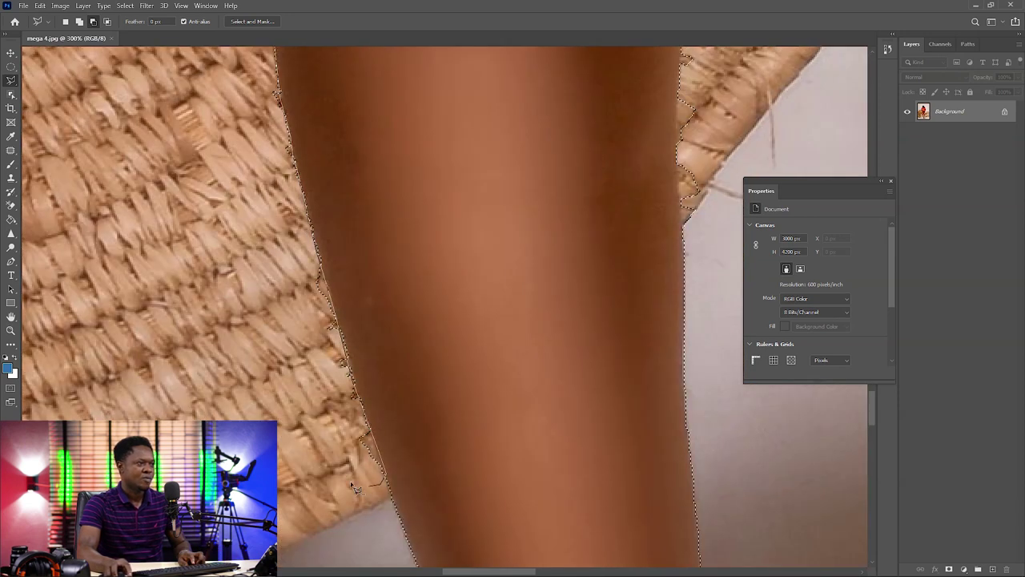
pyautogui.scroll(-10, 339, 365)
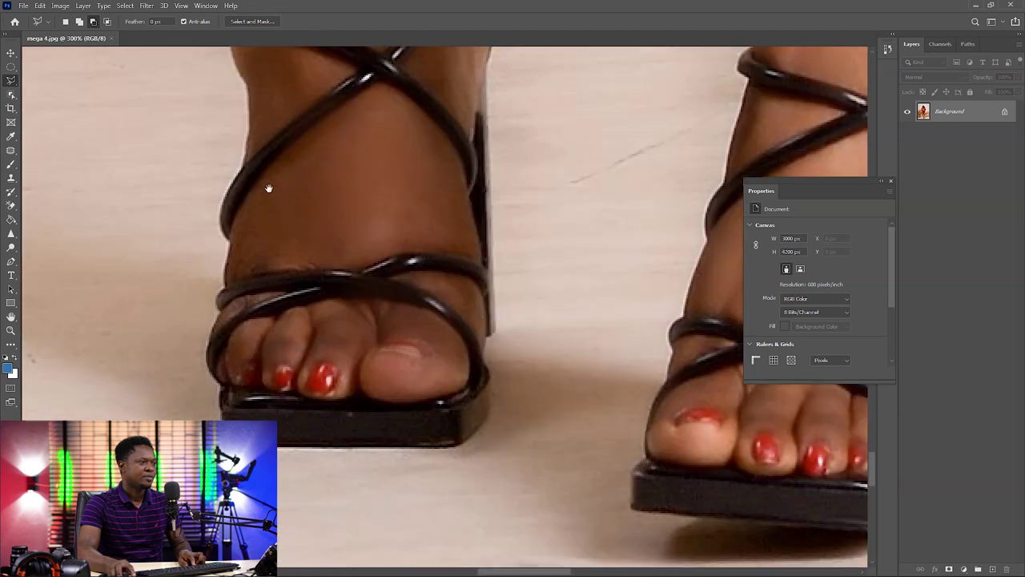
# Step: Subtract the floor area beside the toe end of the left-hand sandal's sole from the selection
pyautogui.moveTo(268, 188); pyautogui.dragTo(248, 136)
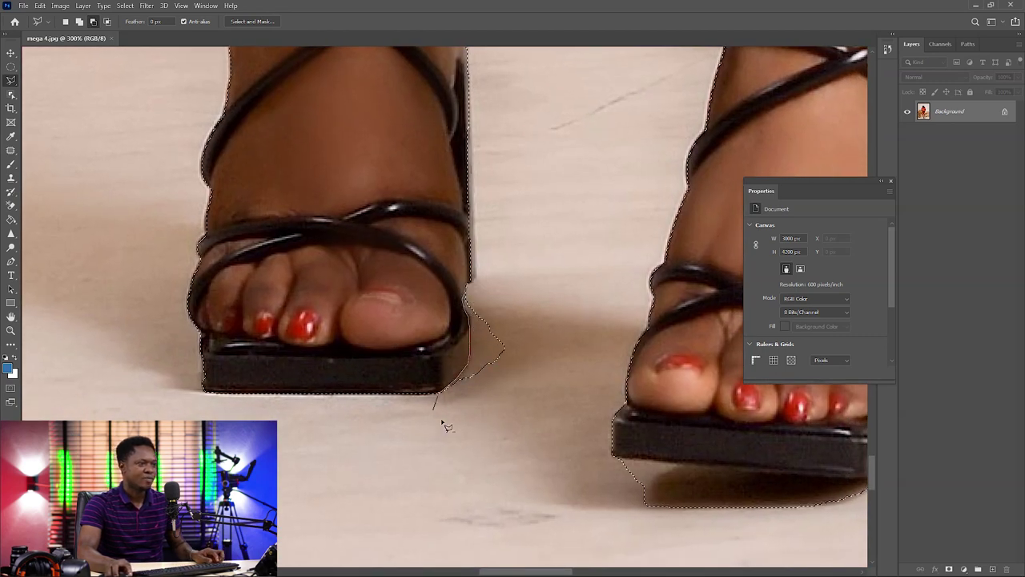
pyautogui.moveTo(535, 289)
pyautogui.mouseDown()
pyautogui.moveTo(449, 434)
pyautogui.moveTo(249, 111)
pyautogui.mouseUp()
pyautogui.click(415, 258)
pyautogui.click(386, 248)
pyautogui.doubleClick(403, 402)
# Step: Subtract the floor shadow beneath the right-hand sandal's sole from the selection
pyautogui.click(603, 287)
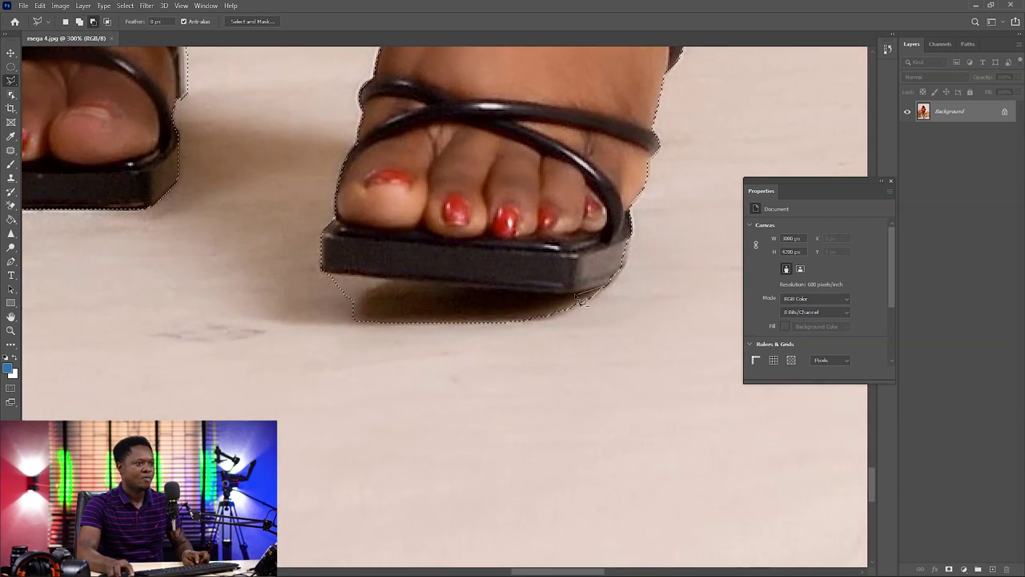
pyautogui.click(360, 277)
pyautogui.click(314, 272)
pyautogui.click(299, 316)
pyautogui.click(442, 370)
pyautogui.doubleClick(621, 303)
# Step: Add the anklet's protruding beads to the selection and subtract the piece of basket beside the leg above it
pyautogui.moveTo(550, 207)
pyautogui.mouseDown()
pyautogui.moveTo(472, 466)
pyautogui.moveTo(407, 469)
pyautogui.mouseUp()
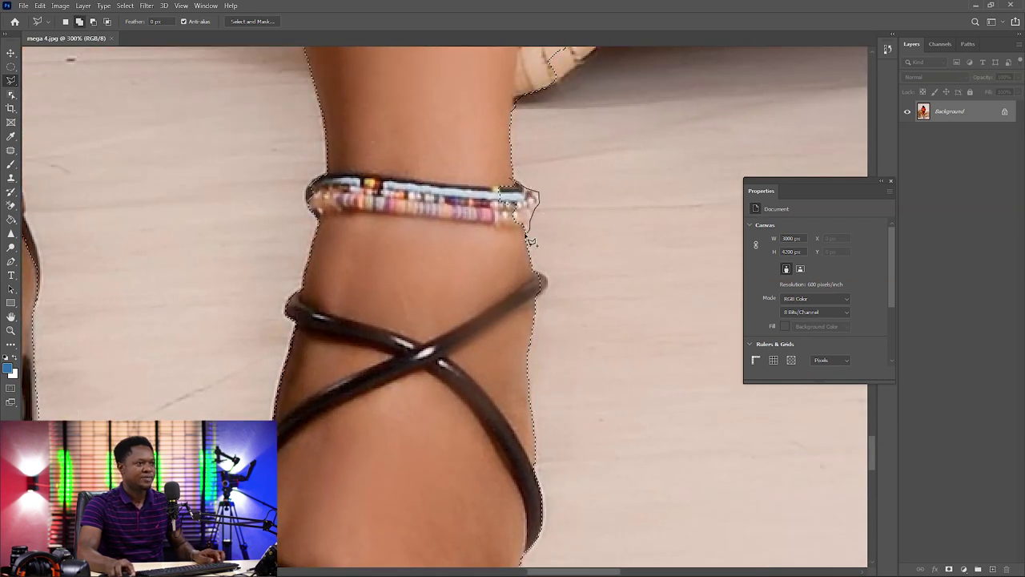
pyautogui.moveTo(486, 143); pyautogui.dragTo(428, 361)
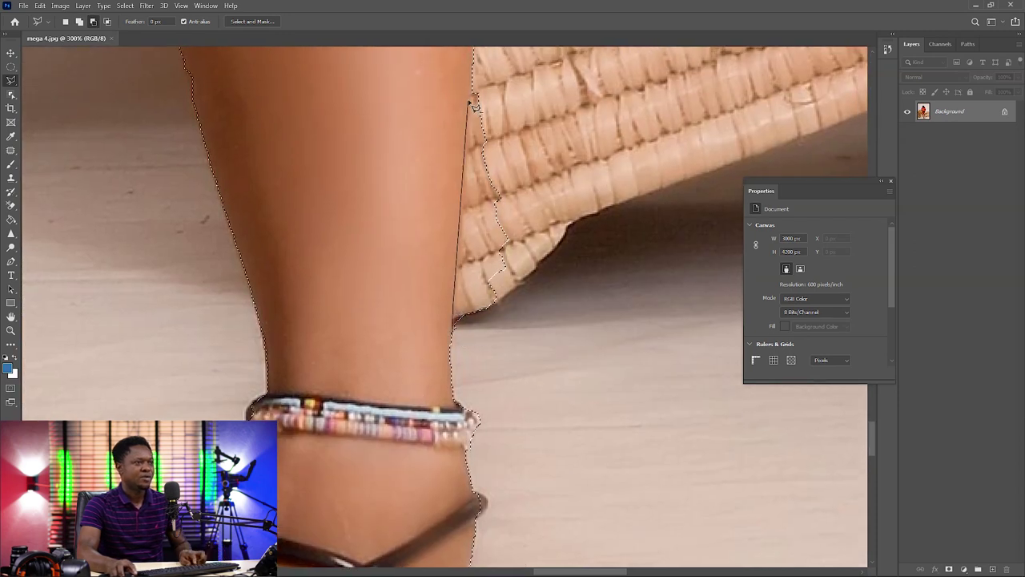
pyautogui.click(508, 355)
pyautogui.click(454, 322)
pyautogui.moveTo(465, 251); pyautogui.dragTo(510, 406)
pyautogui.click(229, 196)
pyautogui.click(229, 196)
# Step: Subtract the woven basket slivers along the outer edge of the right-hand calf from the selection
pyautogui.moveTo(576, 154); pyautogui.dragTo(579, 414)
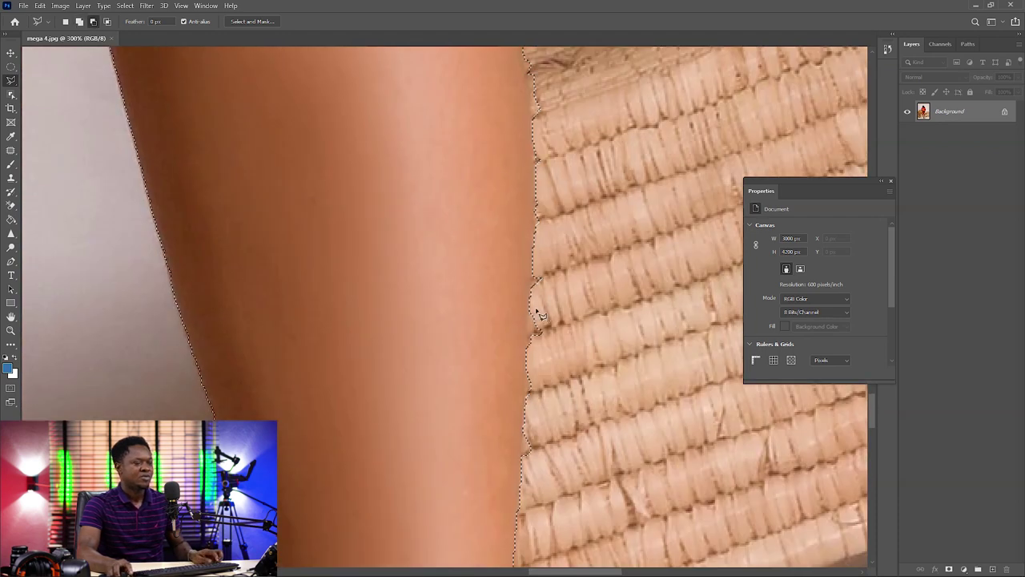
pyautogui.click(521, 455)
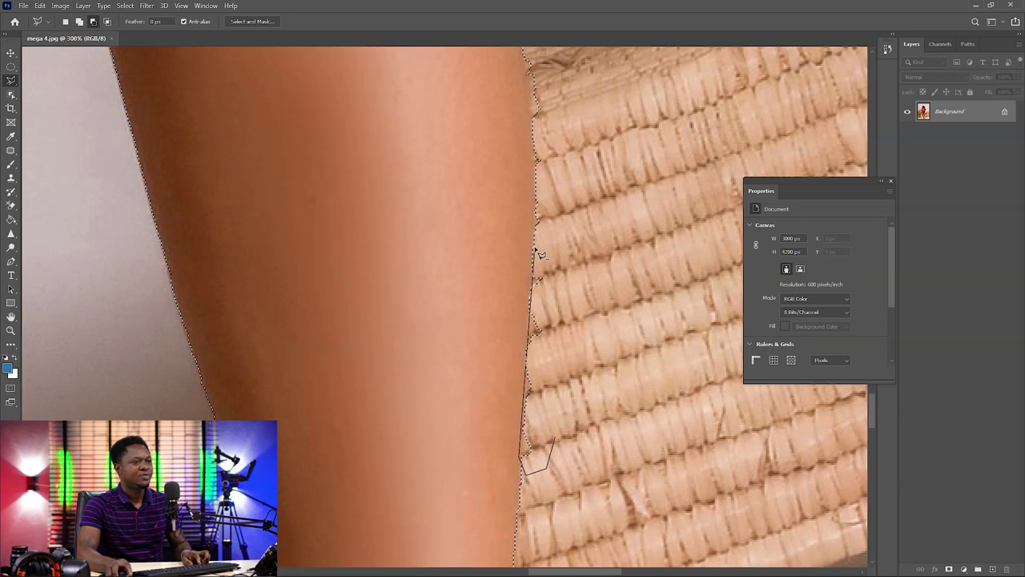
pyautogui.moveTo(534, 98); pyautogui.dragTo(522, 357)
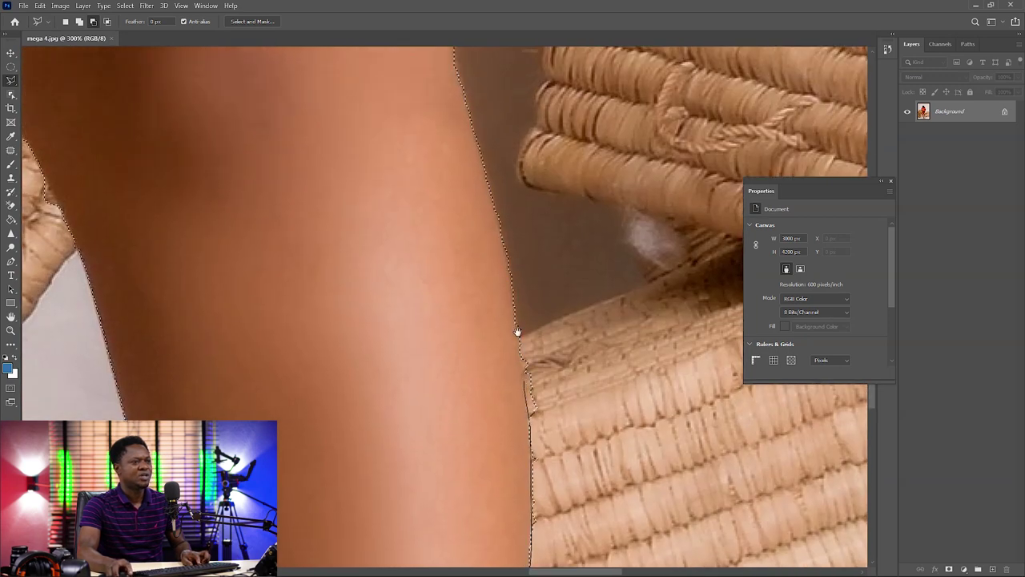
pyautogui.moveTo(597, 405); pyautogui.dragTo(522, 181)
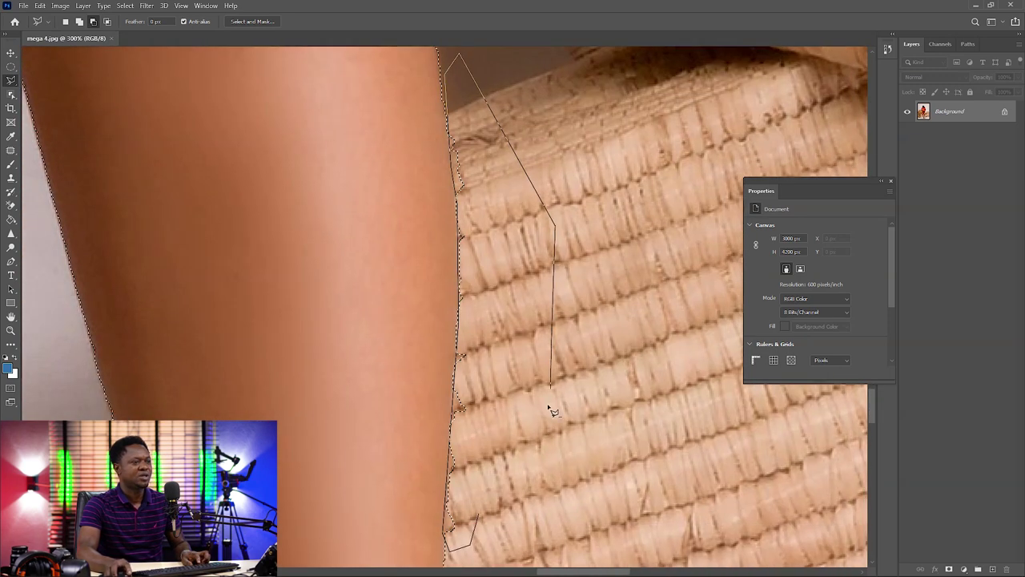
# Step: Subtract the basket and wall slivers along the outer edge of the right-hand leg, up to the skirt hem, from the selection
pyautogui.moveTo(465, 162); pyautogui.dragTo(576, 475)
pyautogui.moveTo(446, 205); pyautogui.dragTo(538, 423)
pyautogui.moveTo(497, 238)
pyautogui.mouseDown()
pyautogui.moveTo(516, 385)
pyautogui.moveTo(361, 427)
pyautogui.mouseUp()
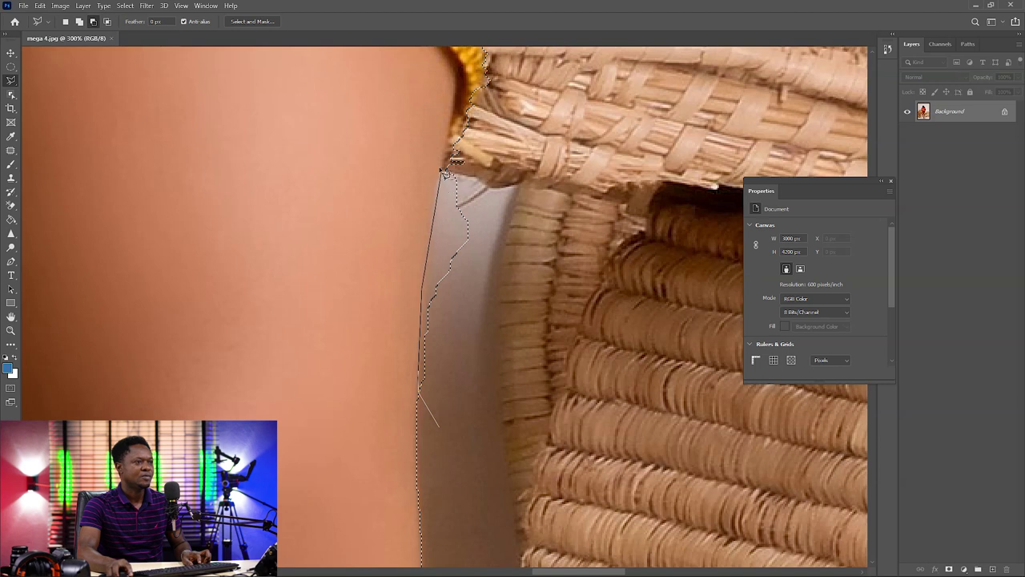
pyautogui.doubleClick(531, 304)
# Step: Add the missed edge of the skirt's outer hem corner, beside the basket, to the selection
pyautogui.moveTo(464, 284); pyautogui.dragTo(378, 522)
pyautogui.keyDown('alt'); pyautogui.click(395, 295); pyautogui.keyUp('alt')
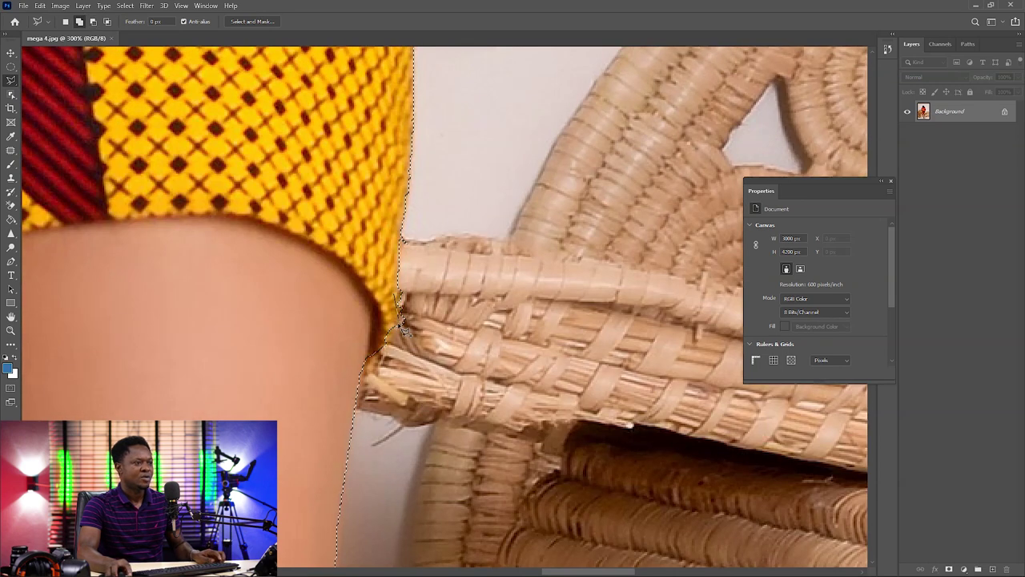
pyautogui.doubleClick(370, 266)
# Step: Examine the selection edge upward along the skirt's outer side to the sleeve and around the whole figure
pyautogui.moveTo(372, 180); pyautogui.dragTo(363, 416)
pyautogui.moveTo(378, 216); pyautogui.dragTo(405, 428)
pyautogui.moveTo(412, 216); pyautogui.dragTo(399, 398)
pyautogui.moveTo(403, 255); pyautogui.dragTo(410, 424)
pyautogui.moveTo(352, 232); pyautogui.dragTo(394, 386)
pyautogui.scroll(-10, 382, 347)
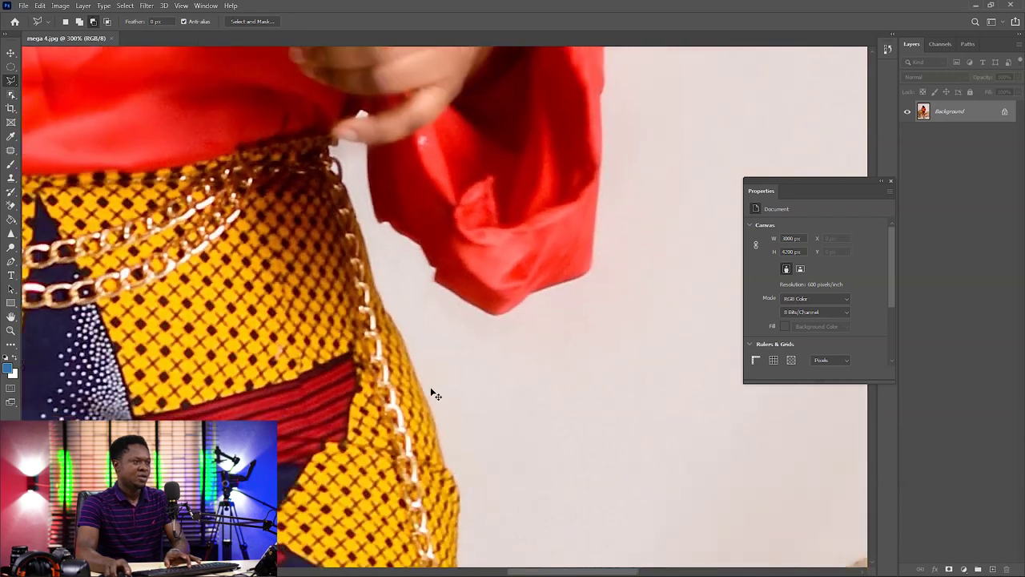
pyautogui.scroll(-2, 454, 393)
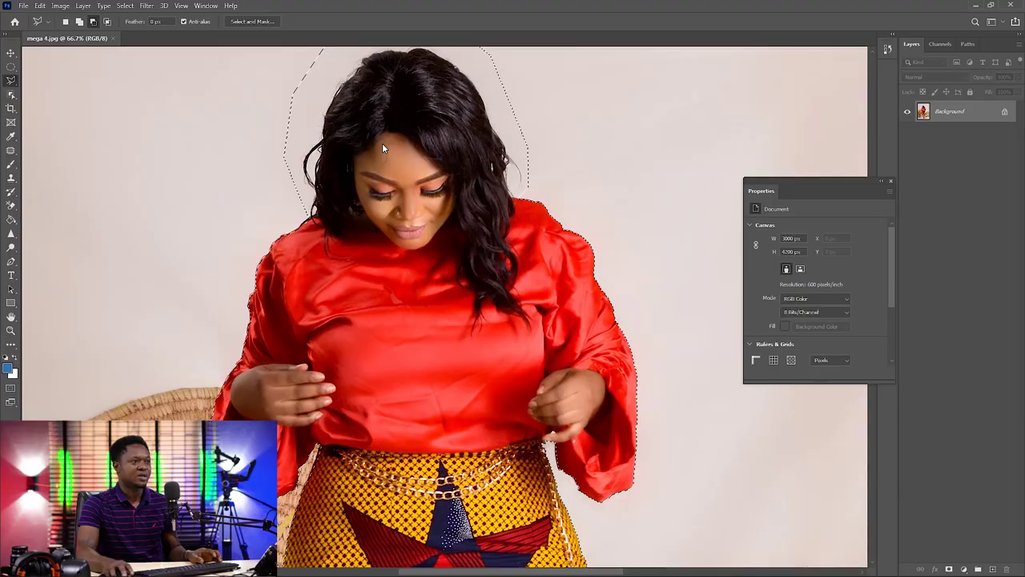
# Step: Feather the selection around the woman with a radius of 2 pixels
pyautogui.rightClick(382, 143)
pyautogui.click(393, 86)
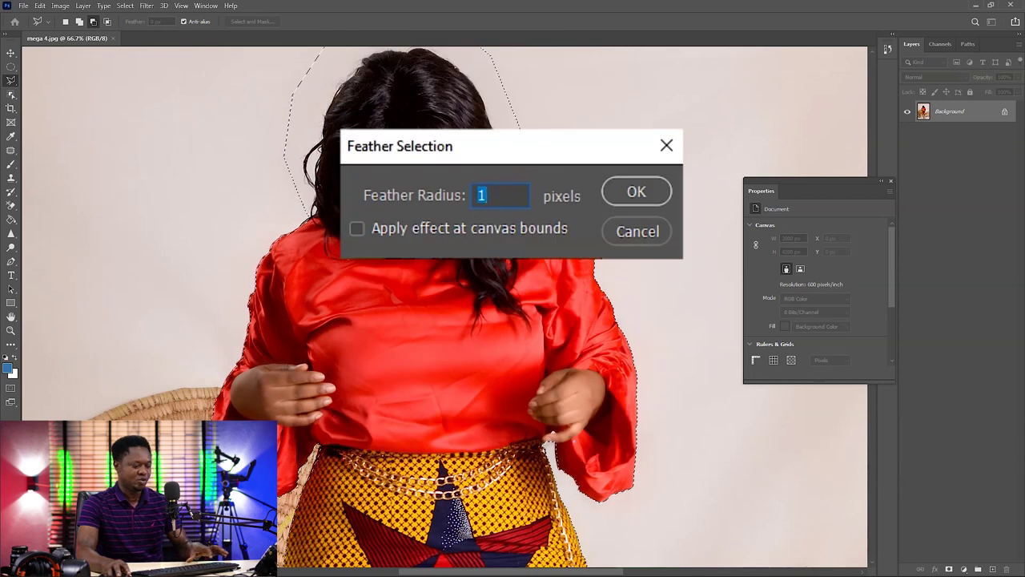
pyautogui.write('2')
pyautogui.press('Return')
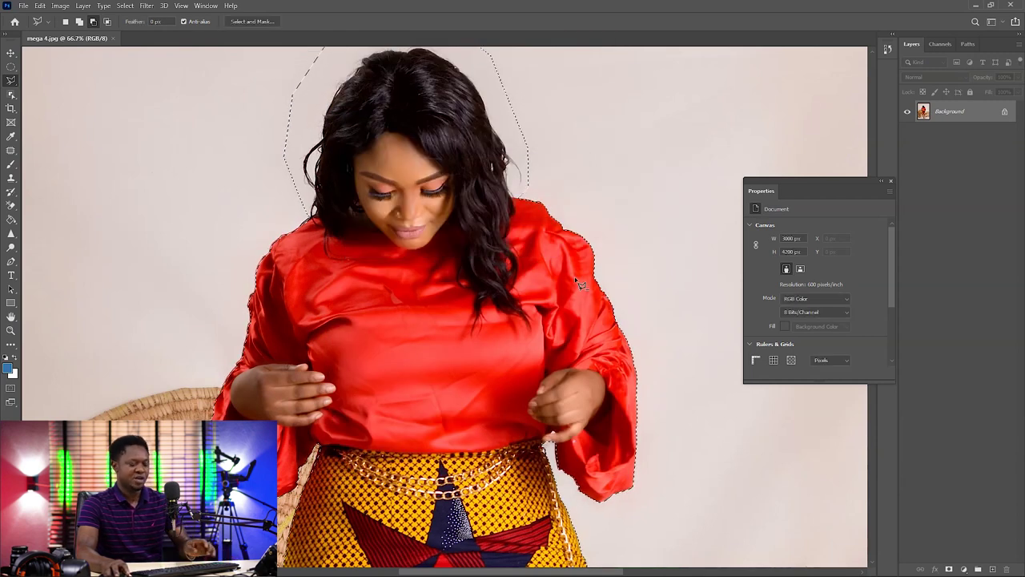
# Step: Copy the selected woman from the Background layer and paste her onto a new layer
pyautogui.scroll(-4, 575, 288)
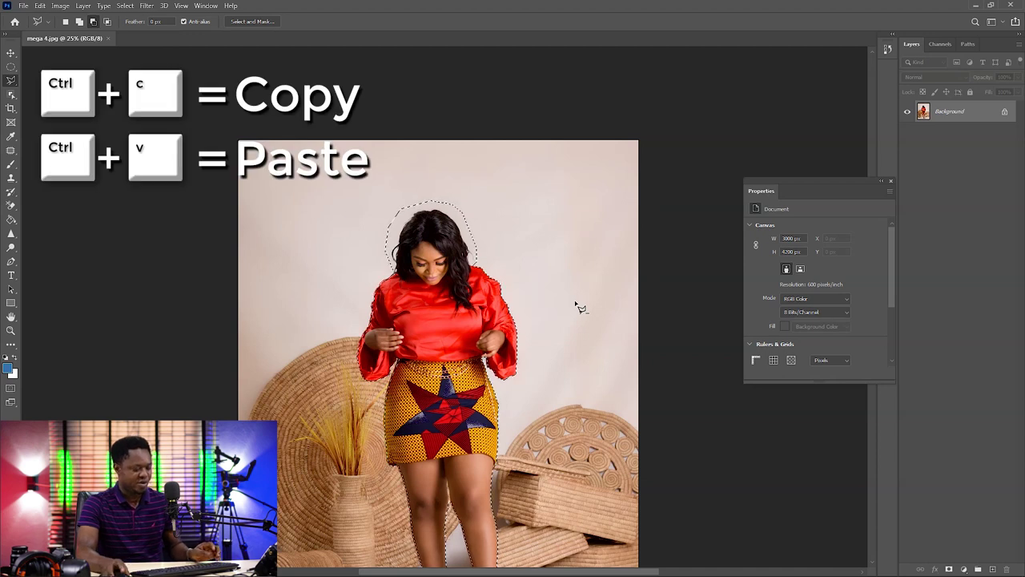
pyautogui.hotkey('ctrl', 'c')
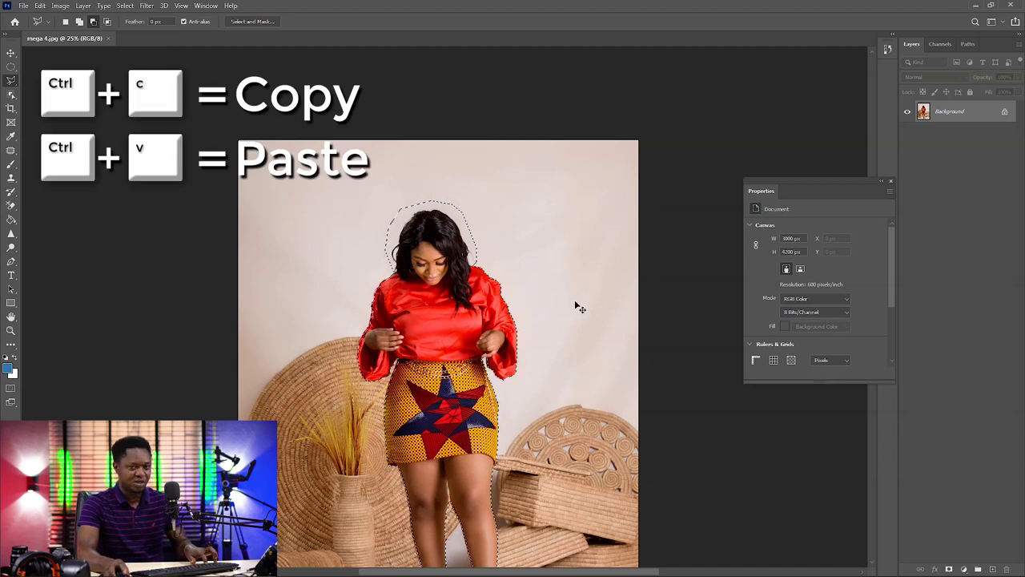
pyautogui.hotkey('ctrl', 'c')
pyautogui.hotkey('ctrl', 'v')
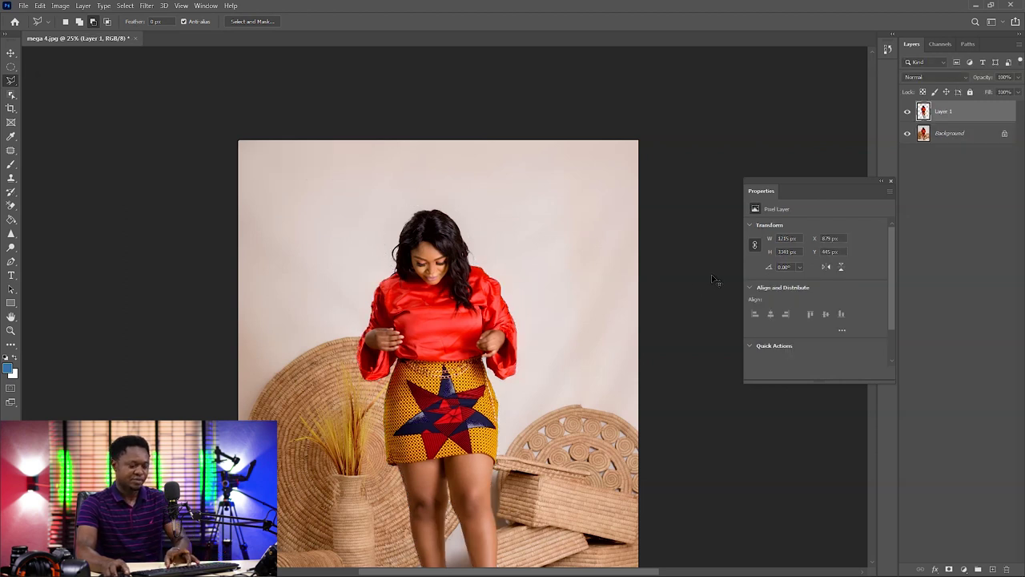
# Step: Hide and show the pasted cut-out layer again to compare it with the original photo
pyautogui.hotkey('ctrl', '-')
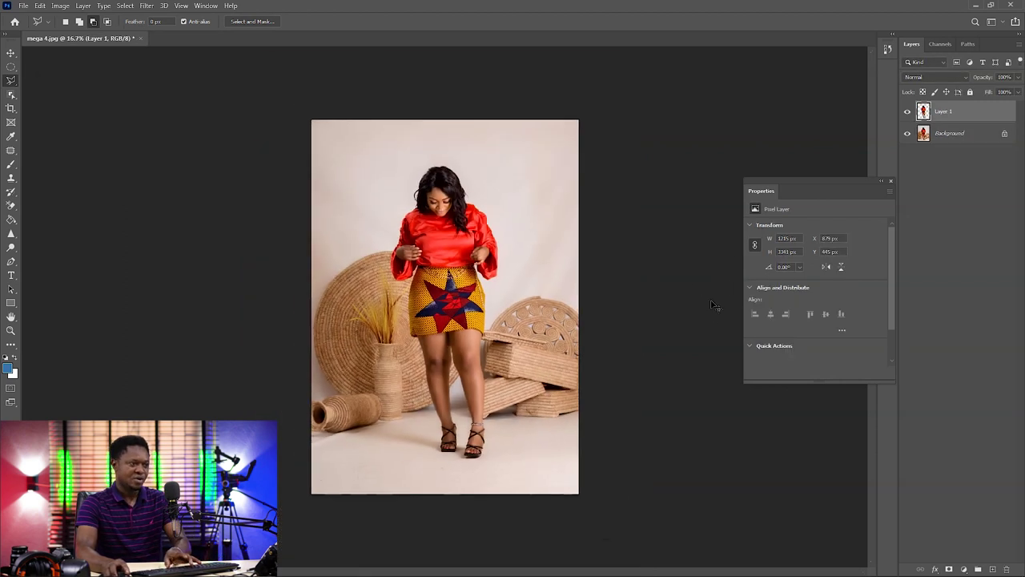
pyautogui.click(908, 113)
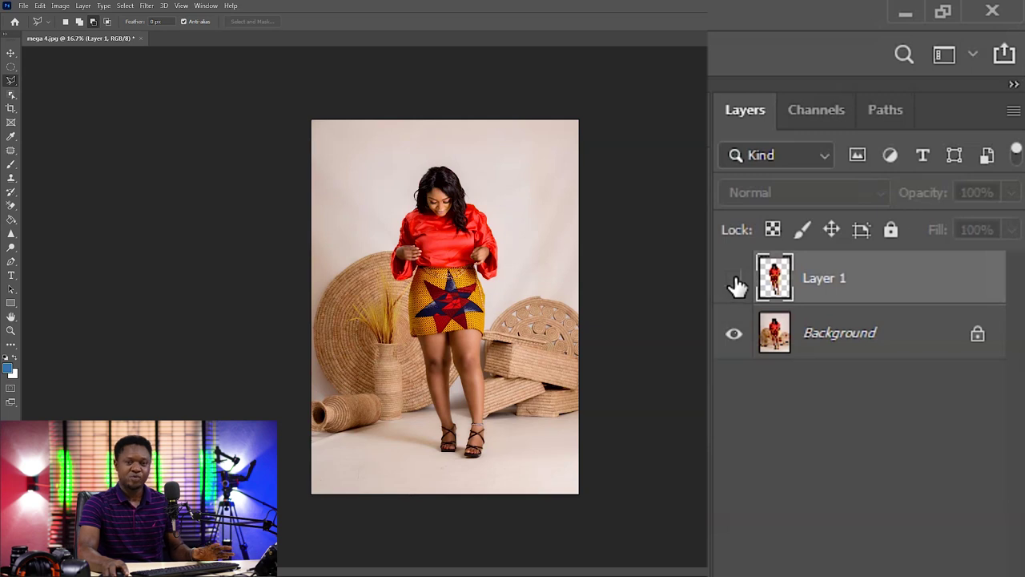
pyautogui.click(908, 113)
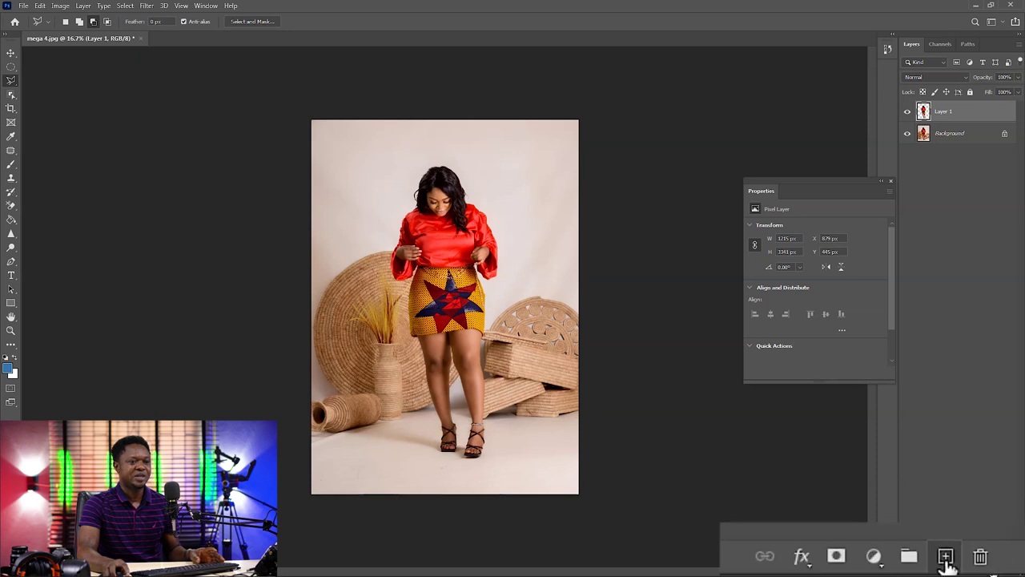
# Step: Create a new empty layer above the cut-out and set the foreground colour to #446689
pyautogui.click(992, 570)
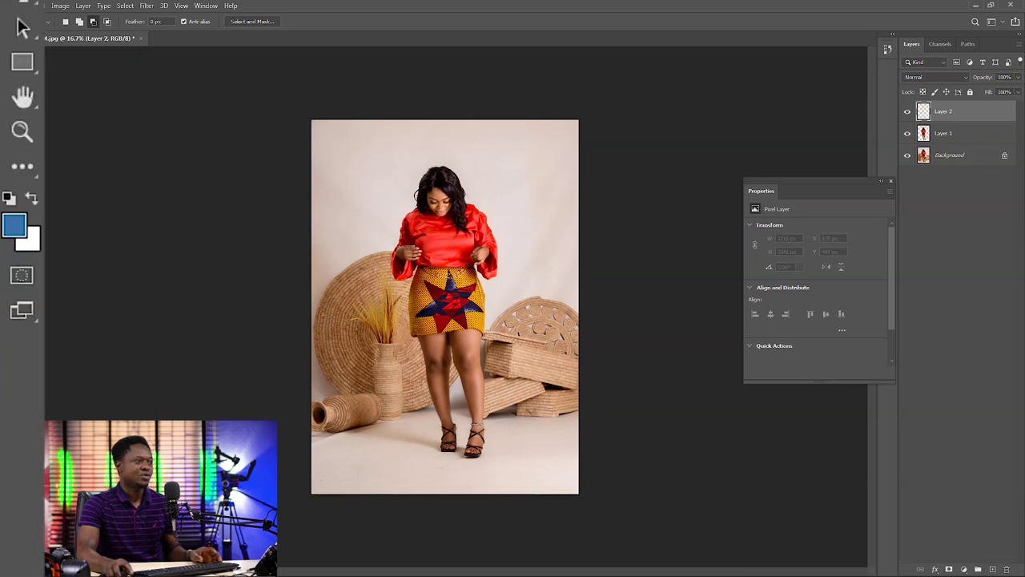
pyautogui.click(8, 369)
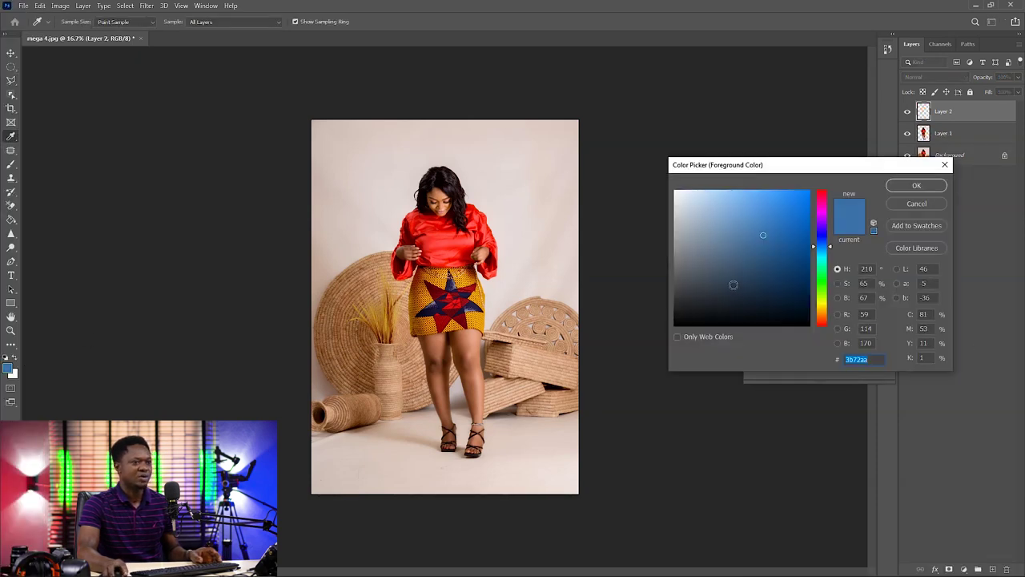
pyautogui.click(913, 186)
pyautogui.press('l')
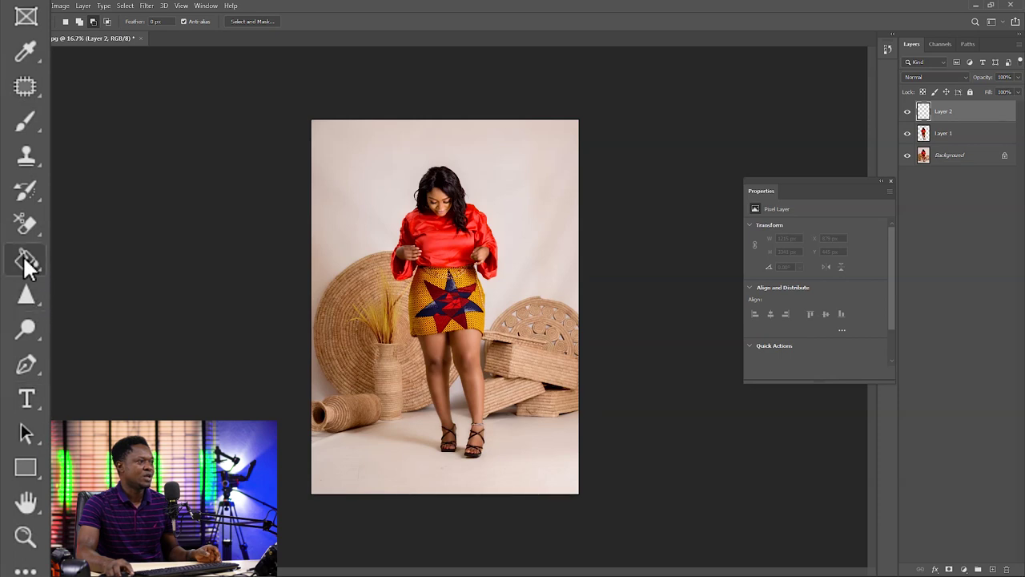
# Step: Fill the new layer with the foreground colour using the Paint Bucket and move it beneath the cut-out layer
pyautogui.click(24, 258)
pyautogui.click(520, 204)
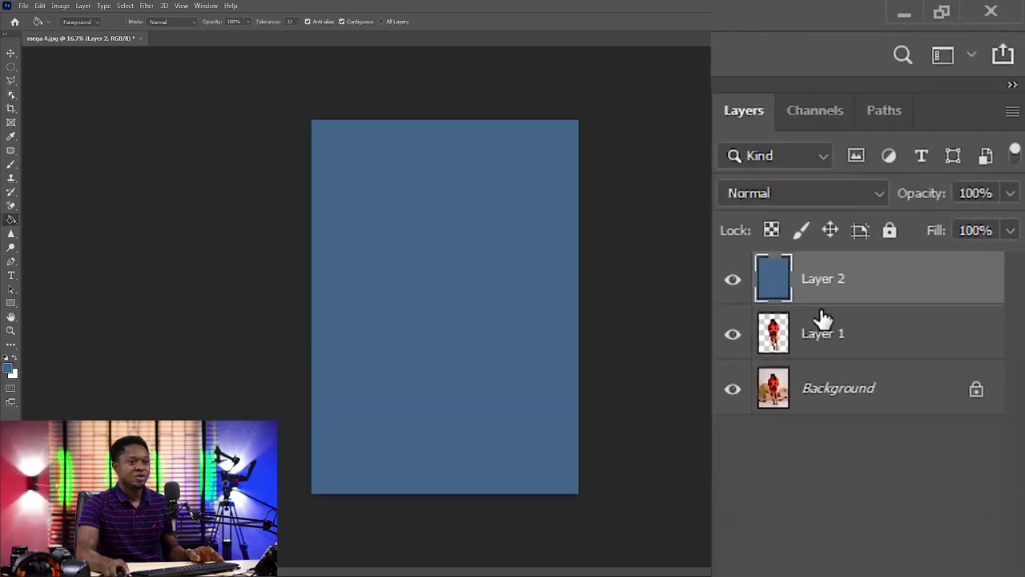
pyautogui.moveTo(819, 284); pyautogui.dragTo(835, 372)
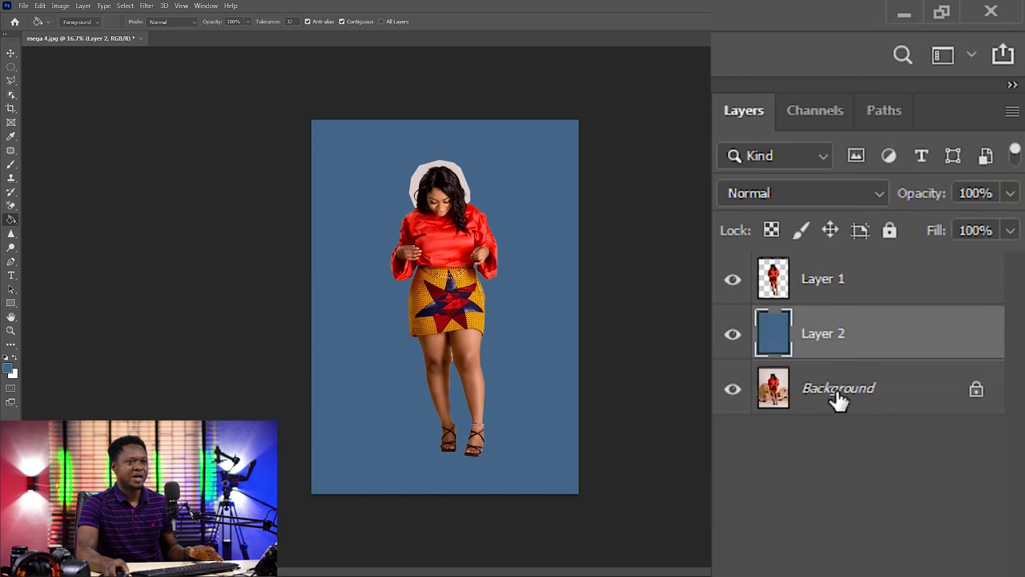
# Step: Examine the cut-out's edges against the blue fill around the legs, skirt, sleeves and hair for leftover fringing
pyautogui.hotkey('ctrl', '+')
pyautogui.hotkey('ctrl', '+')
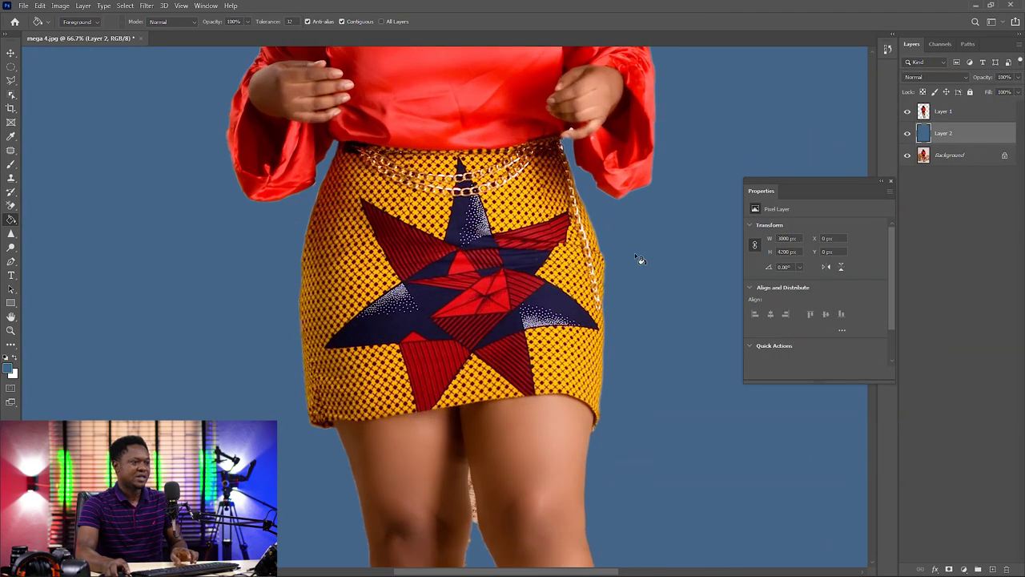
pyautogui.scroll(-5, 575, 215)
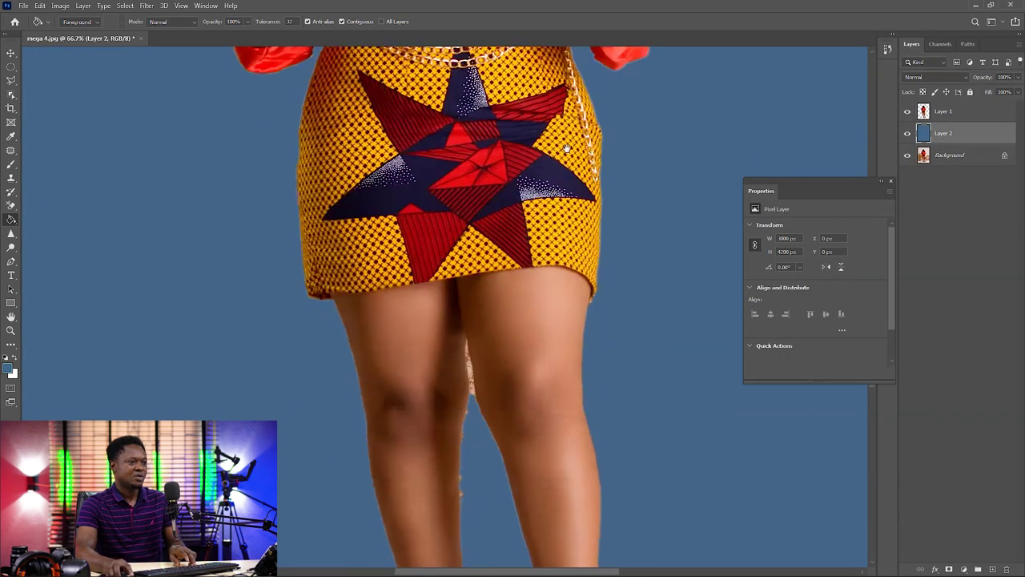
pyautogui.scroll(5, 479, 401)
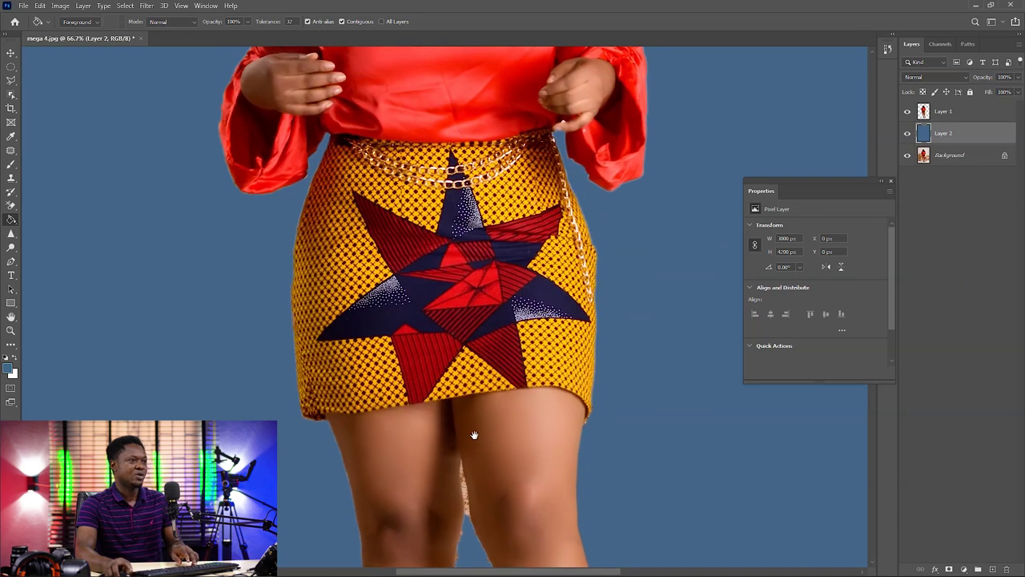
pyautogui.hotkey('ctrl', '+')
pyautogui.scroll(6, 524, 370)
pyautogui.scroll(4, 511, 390)
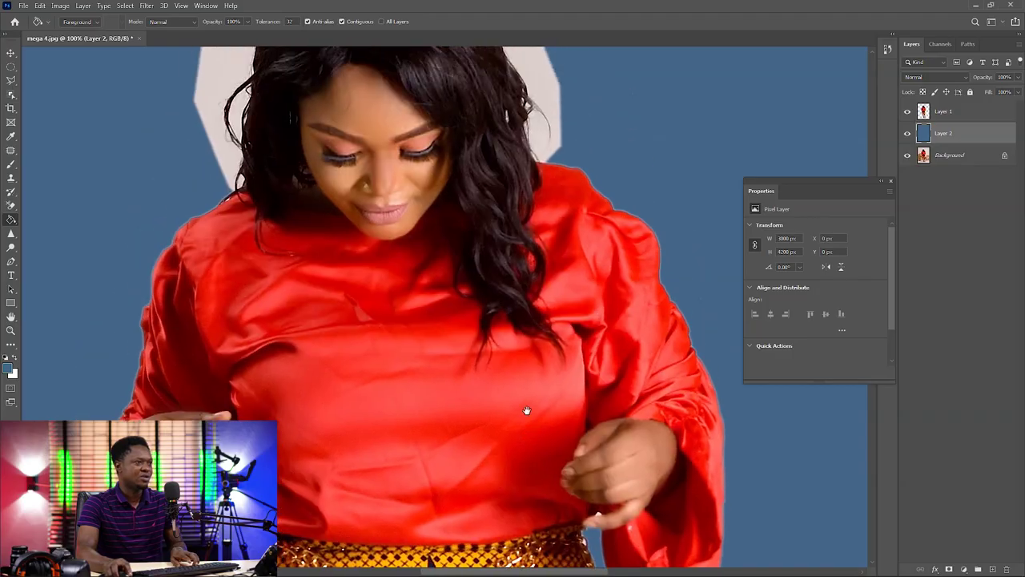
pyautogui.moveTo(526, 412); pyautogui.dragTo(496, 232)
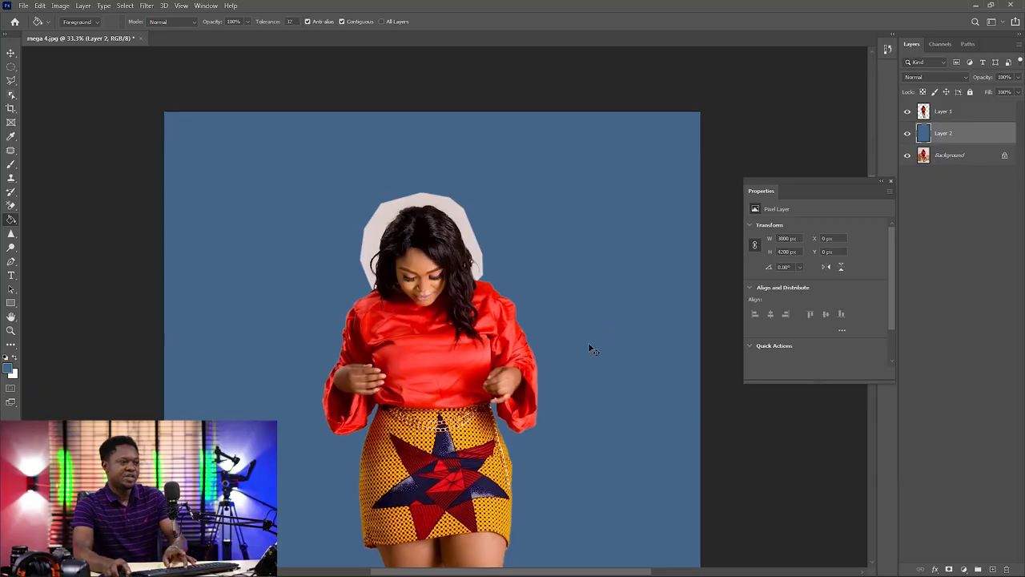
pyautogui.hotkey('ctrl', '+')
pyautogui.hotkey('ctrl', '+')
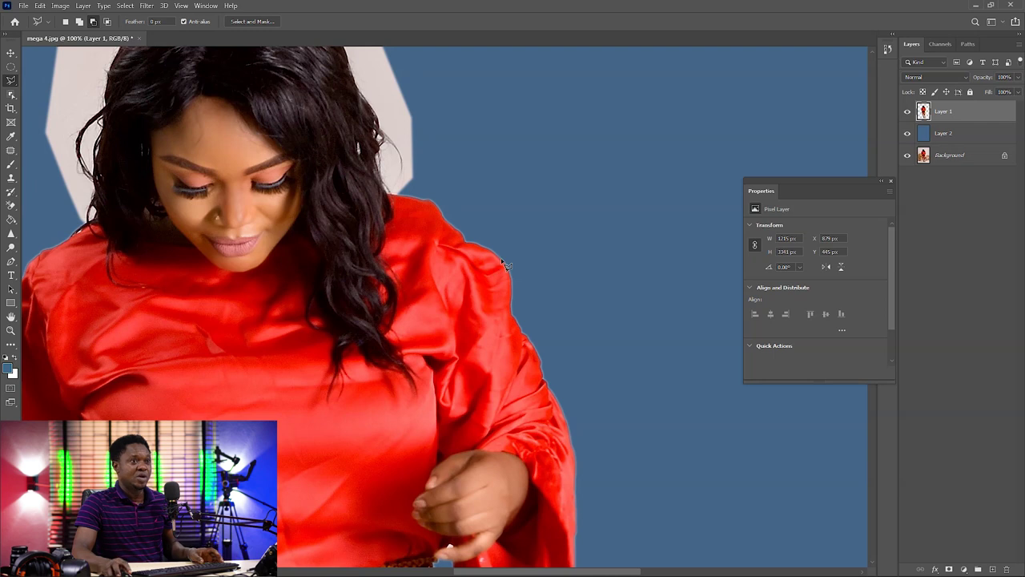
# Step: Load the outline of Layer 1 as a selection and invert it
pyautogui.keyDown('ctrl'); pyautogui.click(923, 113); pyautogui.keyUp('ctrl')
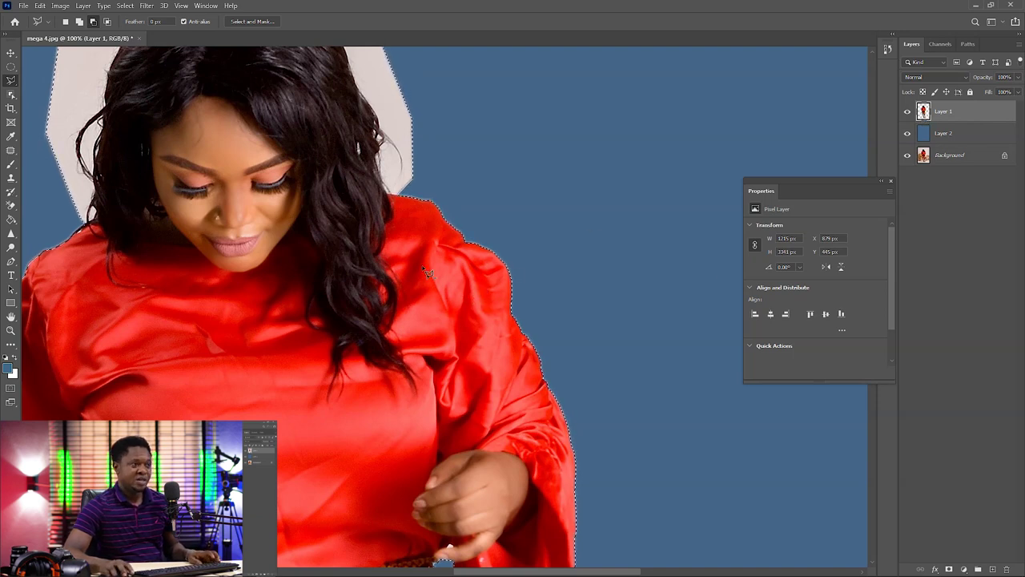
pyautogui.rightClick(346, 166)
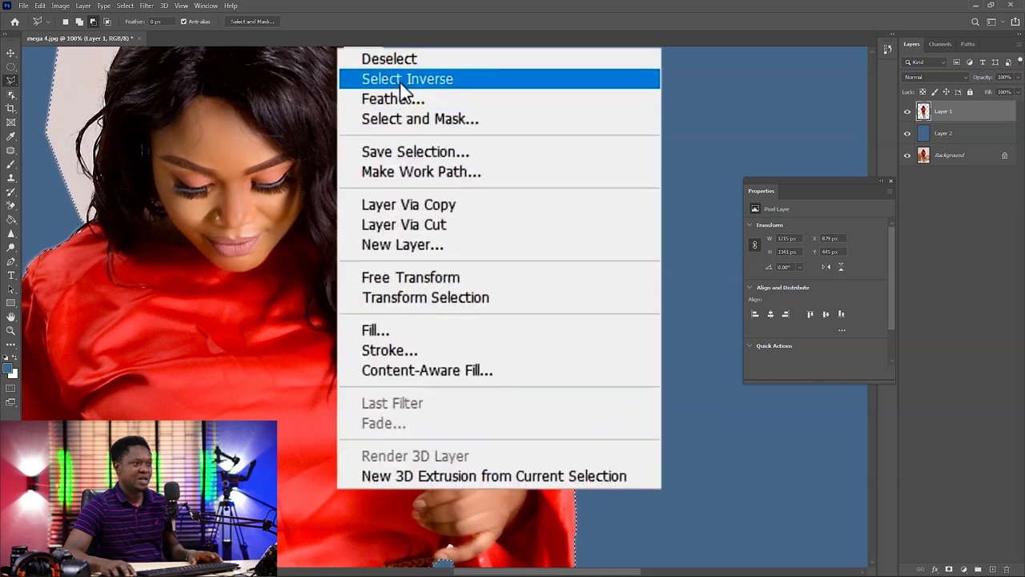
pyautogui.click(401, 80)
# Step: Feather the inverted selection by 2 pixels, delete the pale fringe around the cut-out, and deselect
pyautogui.rightClick(354, 152)
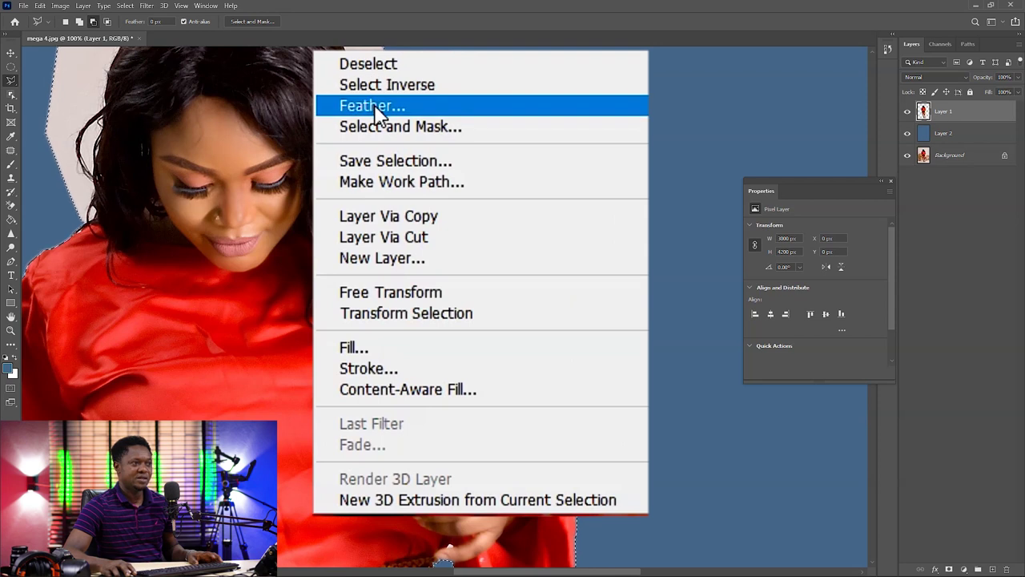
pyautogui.click(380, 113)
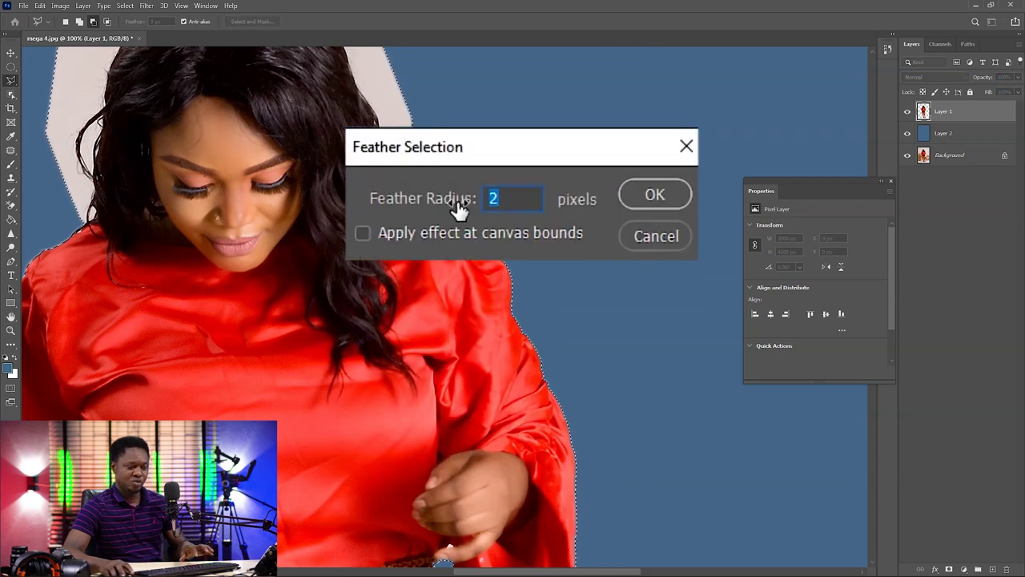
pyautogui.press('Return')
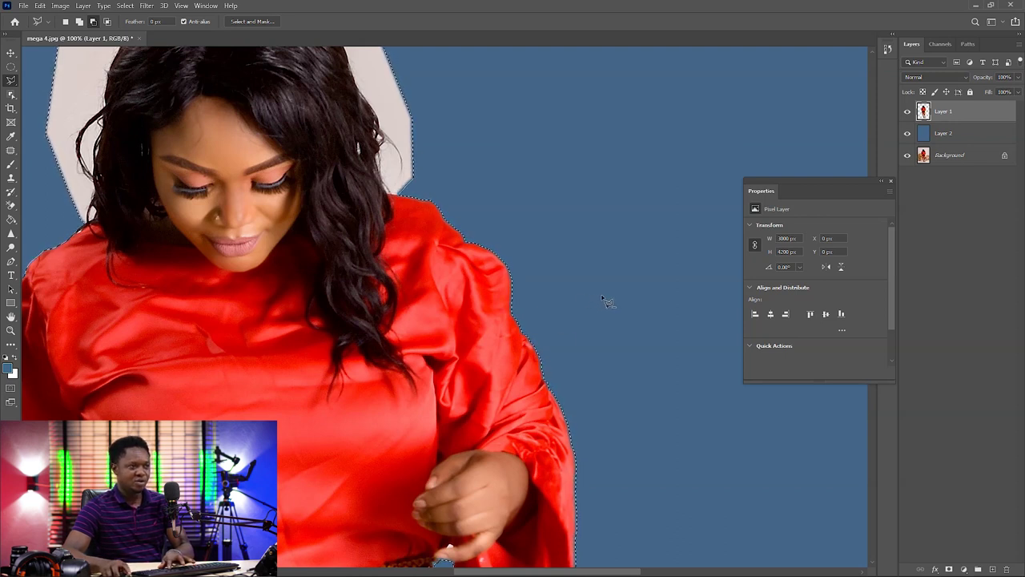
pyautogui.hotkey('ctrl', 'd')
# Step: Inspect the trimmed edges of the cut-out along the blouse, skirt and legs, up close and at full view
pyautogui.moveTo(478, 301); pyautogui.dragTo(589, 177)
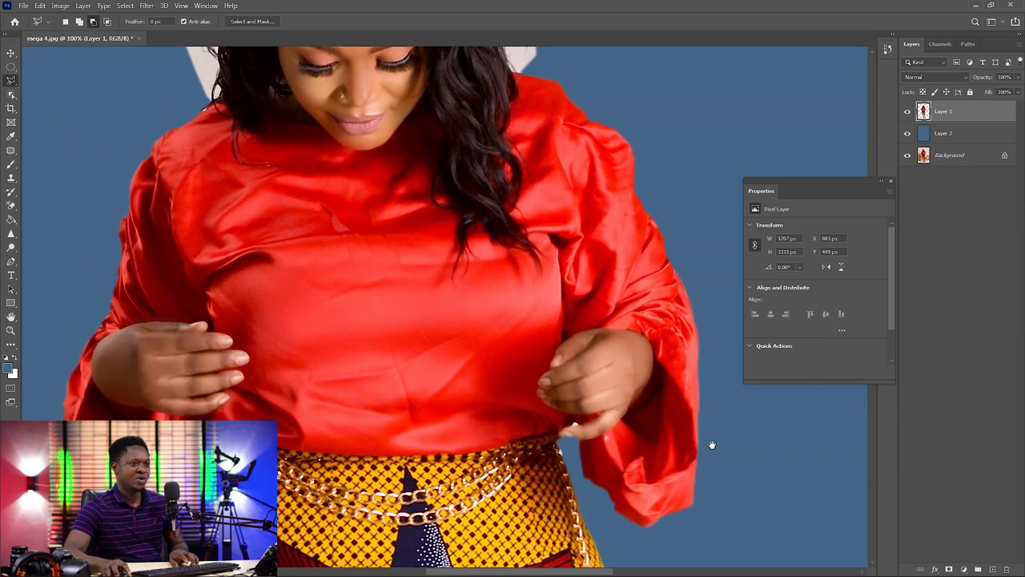
pyautogui.scroll(-15, 398, 160)
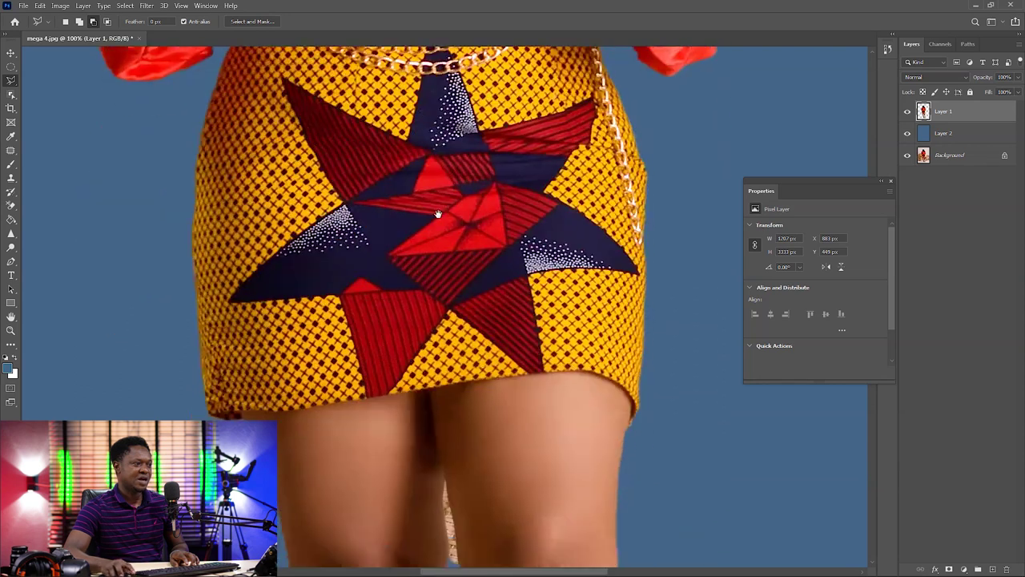
pyautogui.hotkey('ctrl', '-')
pyautogui.hotkey('ctrl', '-')
pyautogui.hotkey('ctrl', '-')
pyautogui.hotkey('ctrl', '-')
pyautogui.hotkey('ctrl', '-')
pyautogui.hotkey('ctrl', '+')
pyautogui.hotkey('ctrl', '+')
pyautogui.hotkey('ctrl', '+')
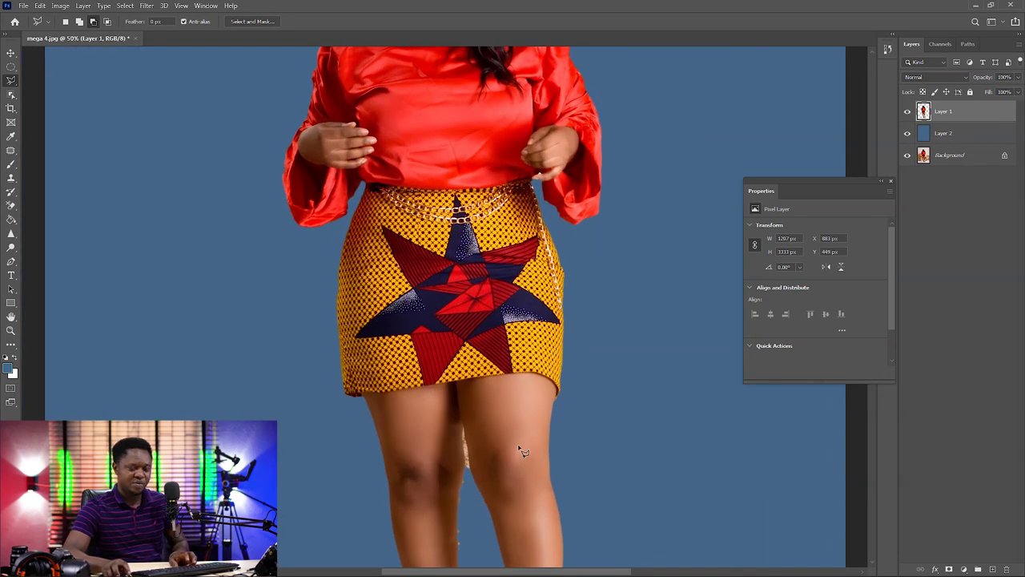
pyautogui.scroll(-3, 507, 411)
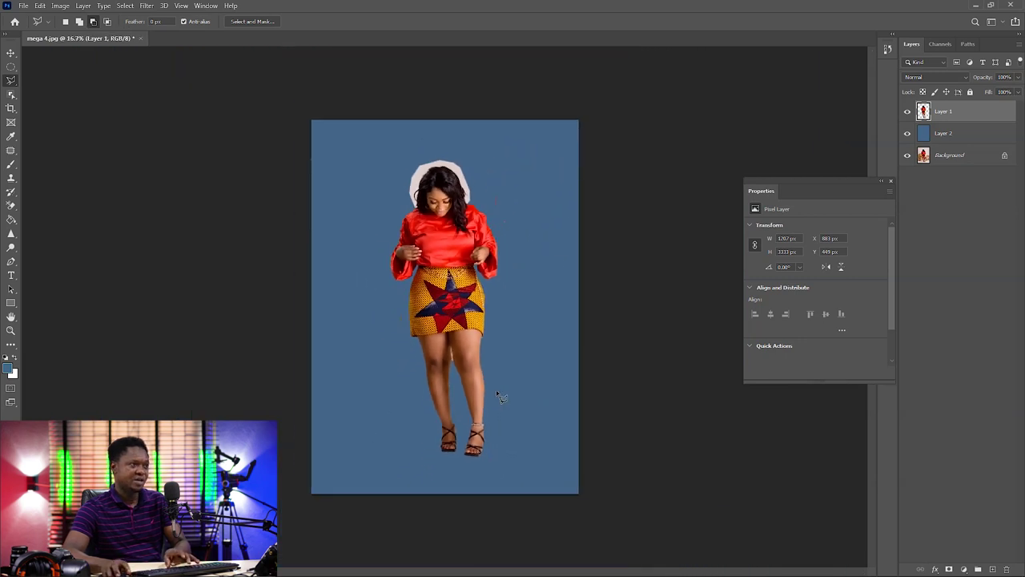
# Step: Draw a polygonal lasso selection around the leftover pale backdrop, running just inside the hair's edge from shoulder to shoulder
pyautogui.scroll(4, 498, 370)
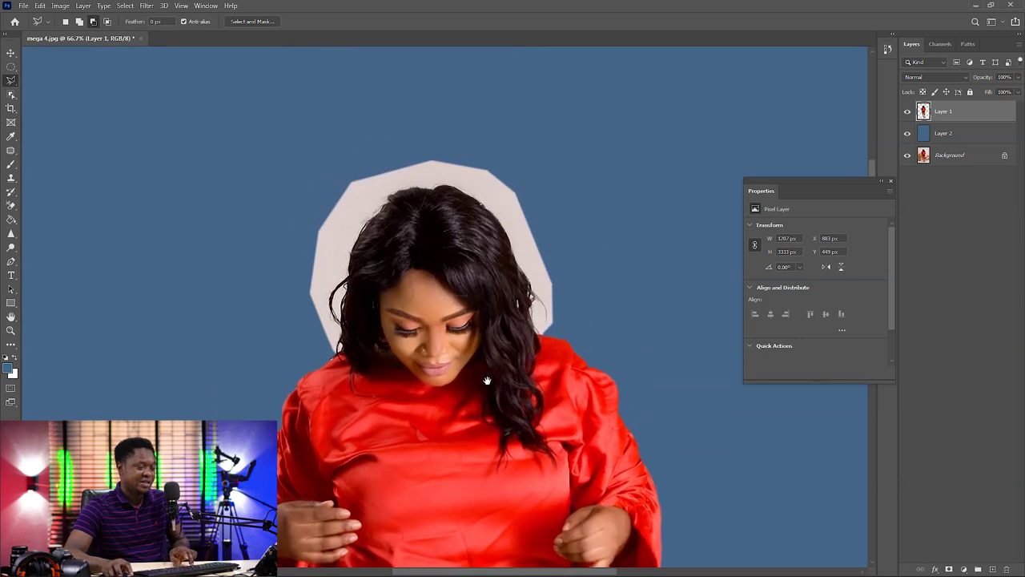
pyautogui.scroll(4, 496, 380)
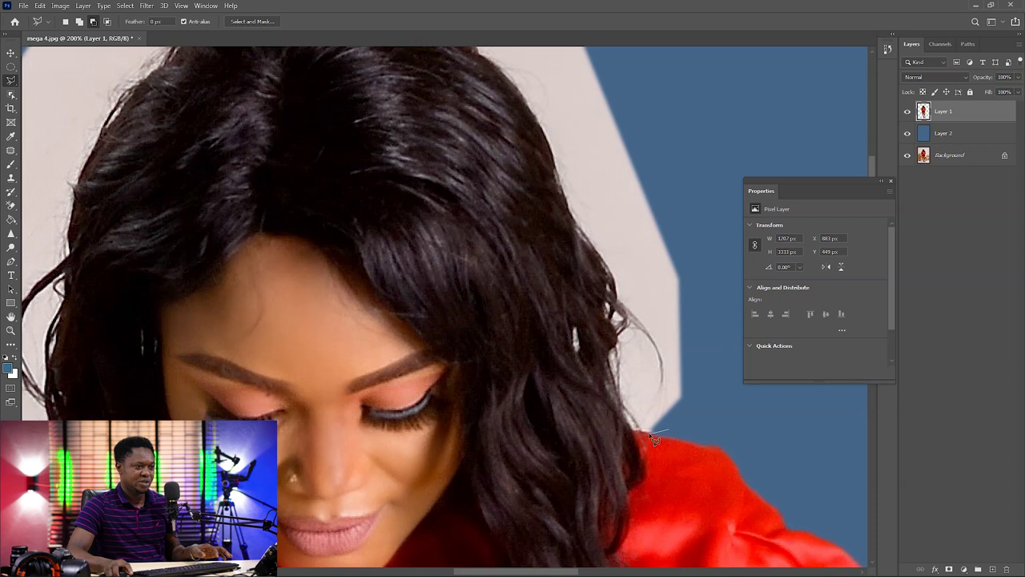
pyautogui.moveTo(574, 370); pyautogui.dragTo(571, 277)
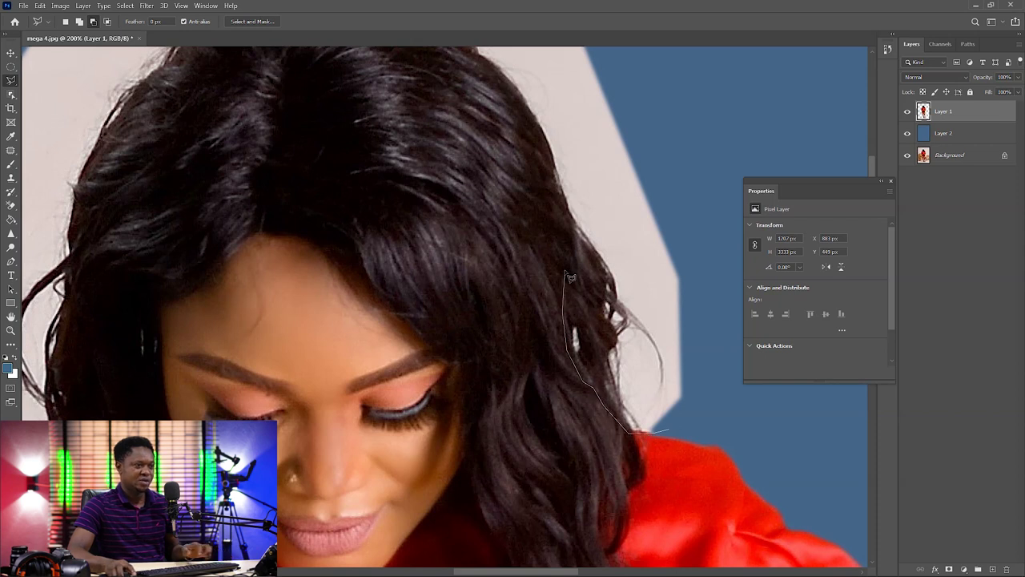
pyautogui.moveTo(563, 207)
pyautogui.mouseDown()
pyautogui.moveTo(516, 127)
pyautogui.moveTo(620, 303)
pyautogui.moveTo(609, 276)
pyautogui.moveTo(562, 235)
pyautogui.moveTo(475, 185)
pyautogui.moveTo(318, 217)
pyautogui.moveTo(295, 268)
pyautogui.mouseUp()
pyautogui.click(217, 329)
pyautogui.moveTo(217, 329); pyautogui.dragTo(300, 48)
pyautogui.click(272, 90)
pyautogui.click(269, 107)
pyautogui.click(271, 154)
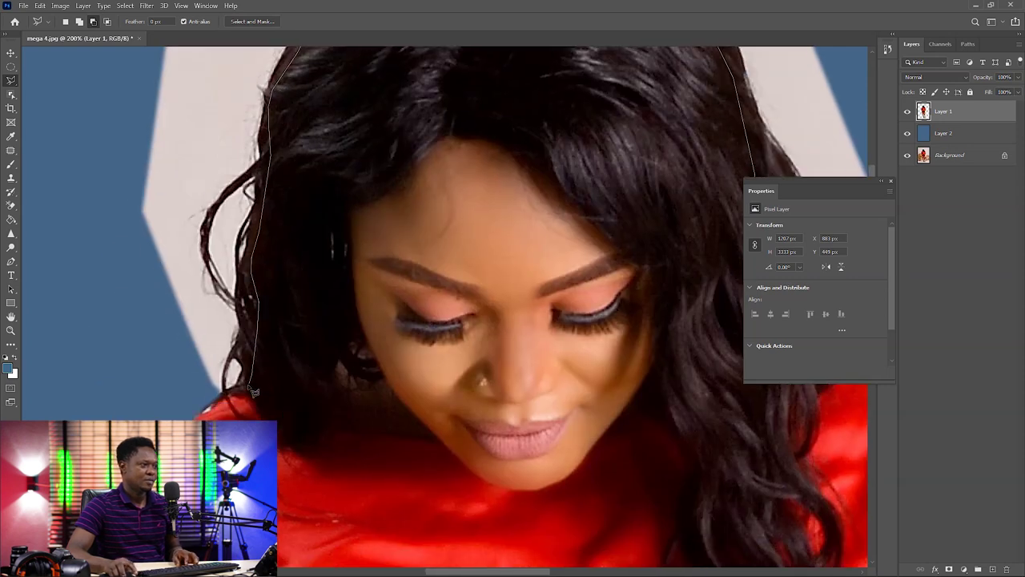
pyautogui.click(165, 410)
pyautogui.scroll(-3, 152, 334)
pyautogui.click(128, 310)
pyautogui.click(147, 210)
pyautogui.click(212, 178)
pyautogui.click(263, 172)
pyautogui.click(302, 184)
pyautogui.doubleClick(371, 328)
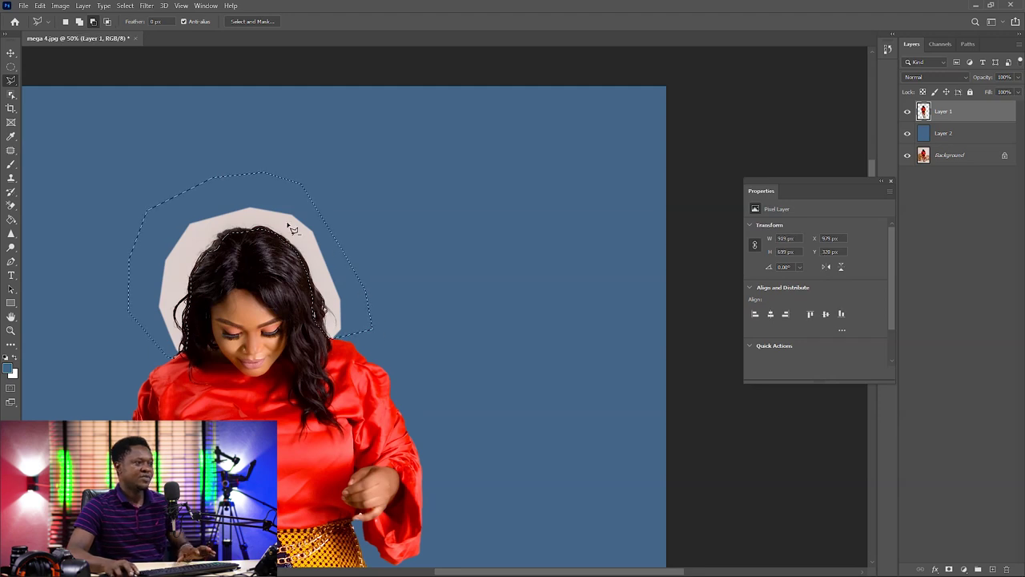
# Step: Feather the selection around the hair
pyautogui.rightClick(281, 180)
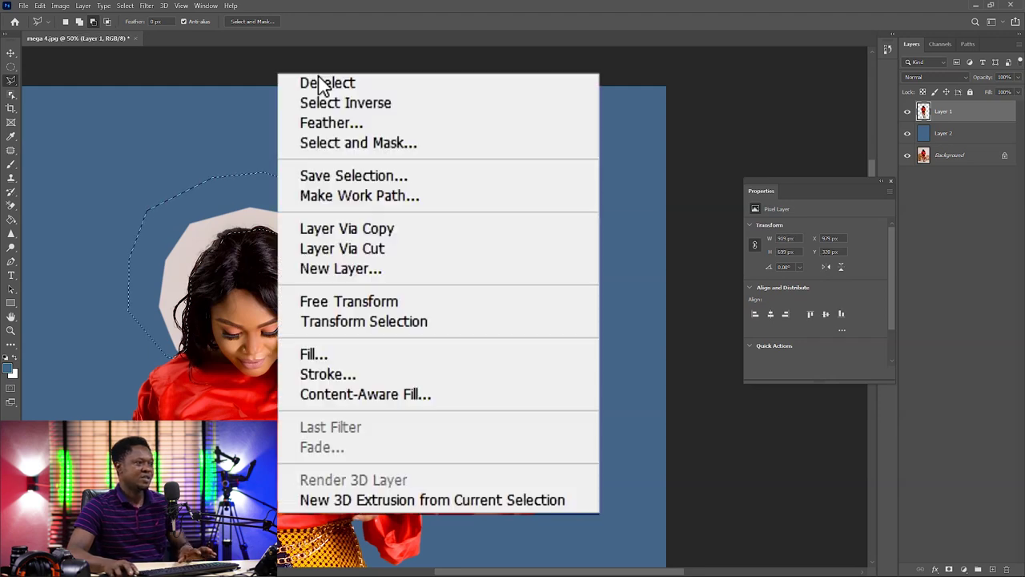
pyautogui.click(350, 128)
pyautogui.press('Return')
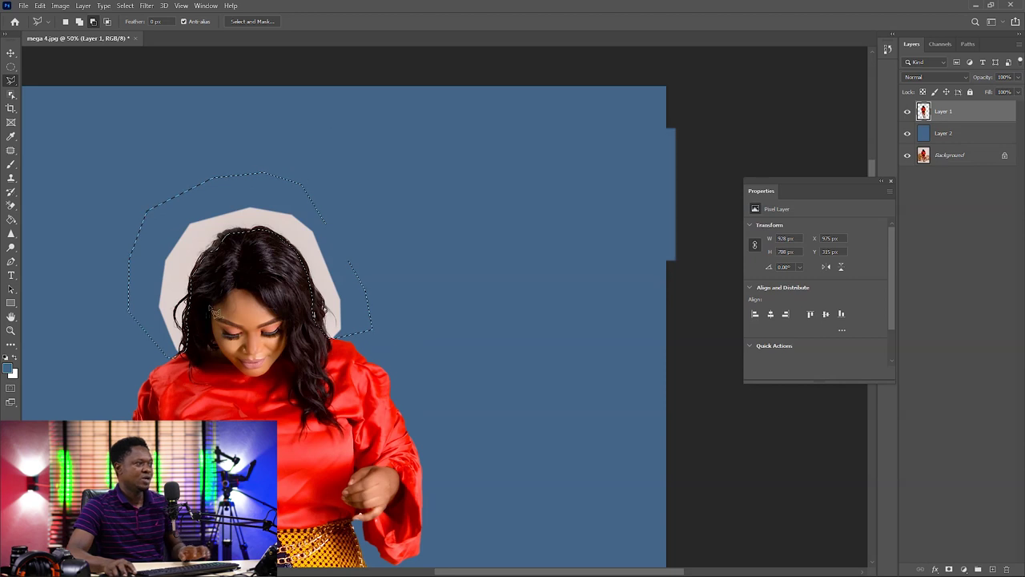
# Step: Erase the pale backdrop within the selection around the hair using the Background Eraser tool, and deselect
pyautogui.click(10, 205)
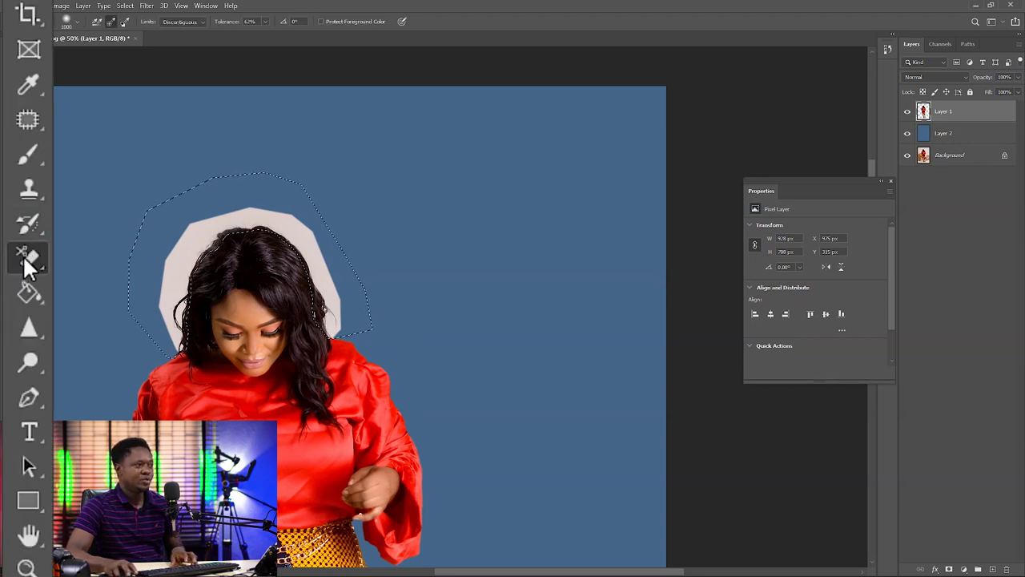
pyautogui.rightClick(22, 255)
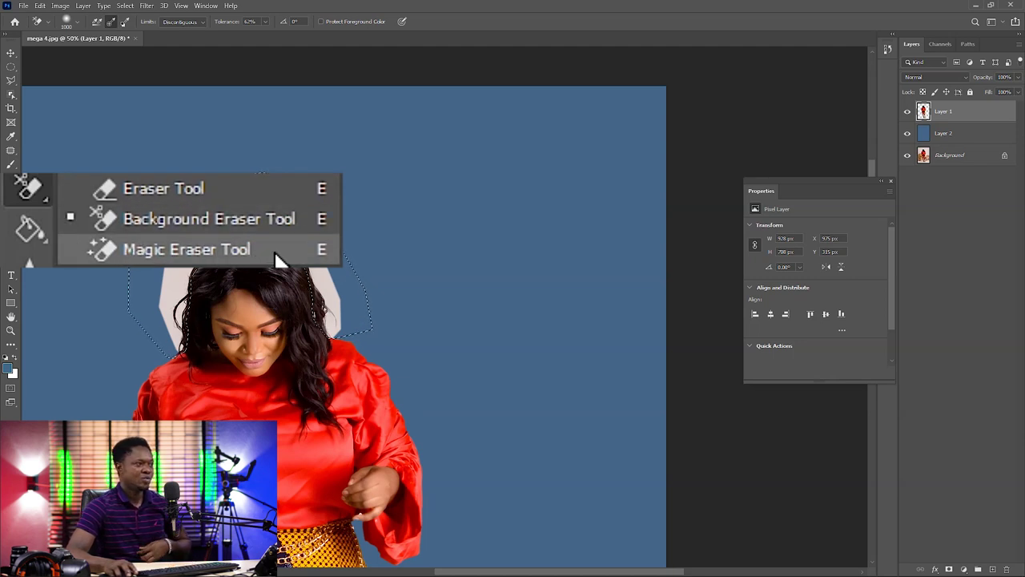
pyautogui.click(237, 225)
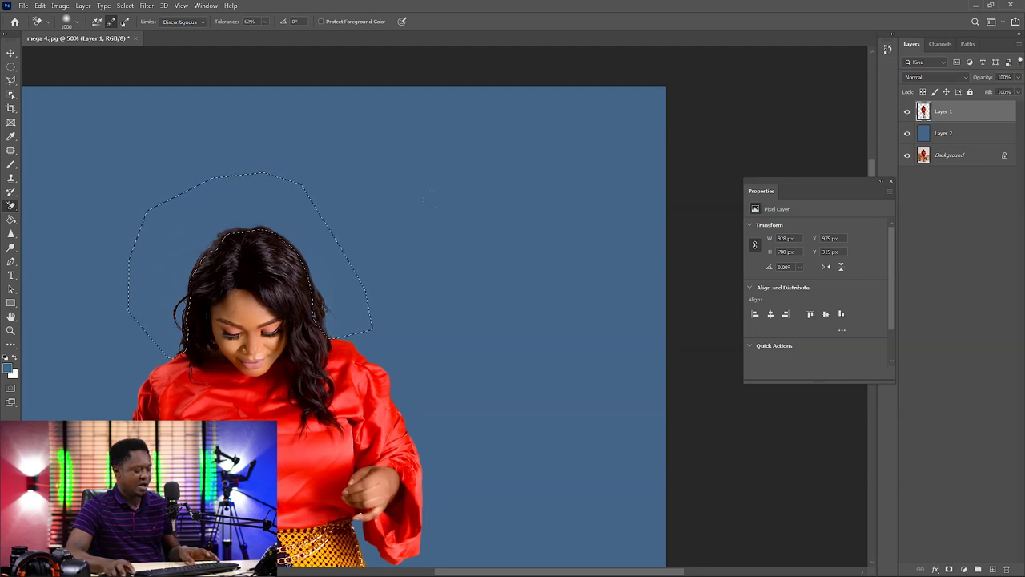
pyautogui.hotkey('ctrl', 'd')
pyautogui.scroll(-3, 580, 309)
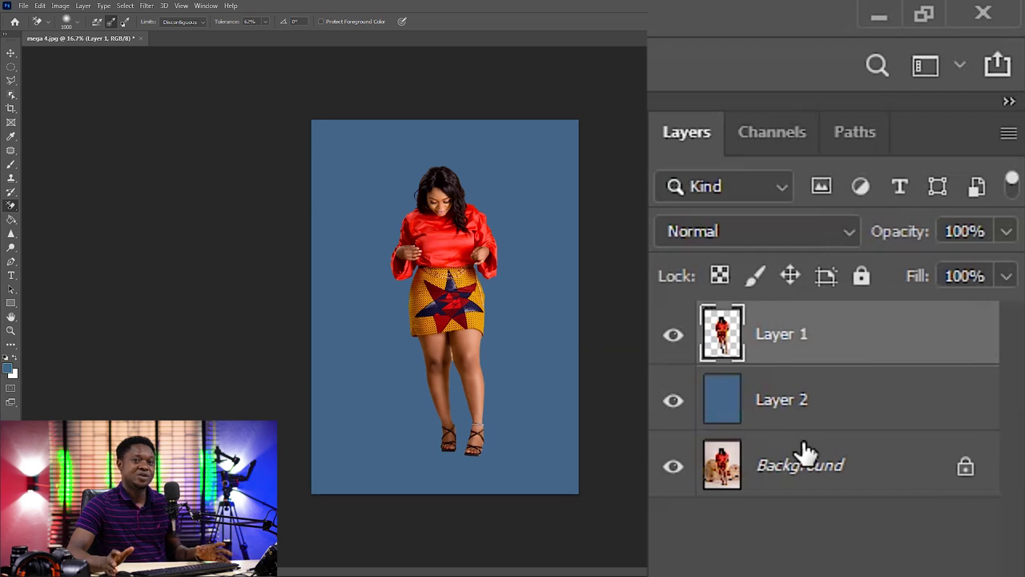
# Step: Hide the blue Layer 2 and move it above Layer 1 in the layer stack
pyautogui.click(772, 404)
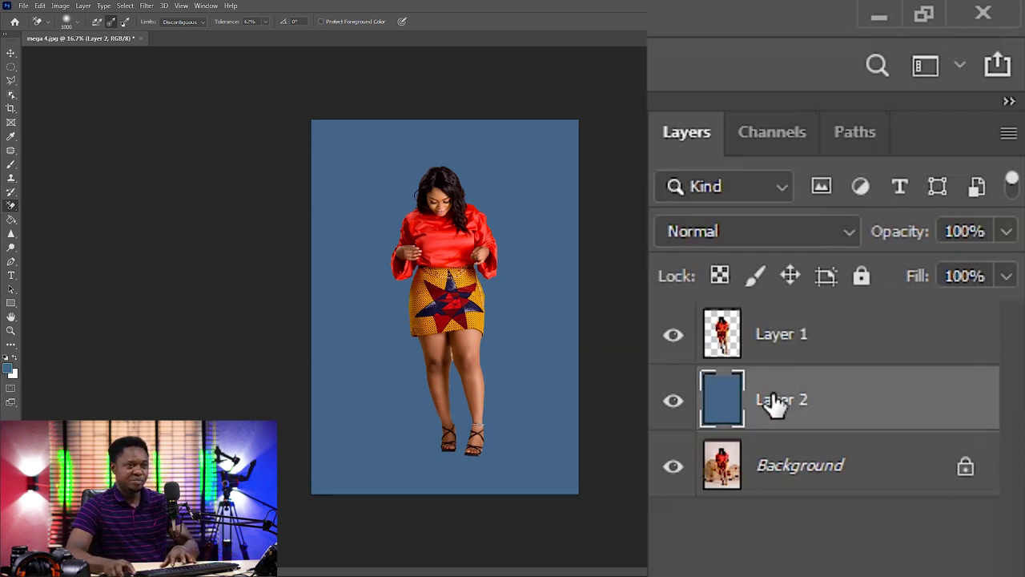
pyautogui.click(672, 400)
pyautogui.moveTo(752, 401); pyautogui.dragTo(778, 308)
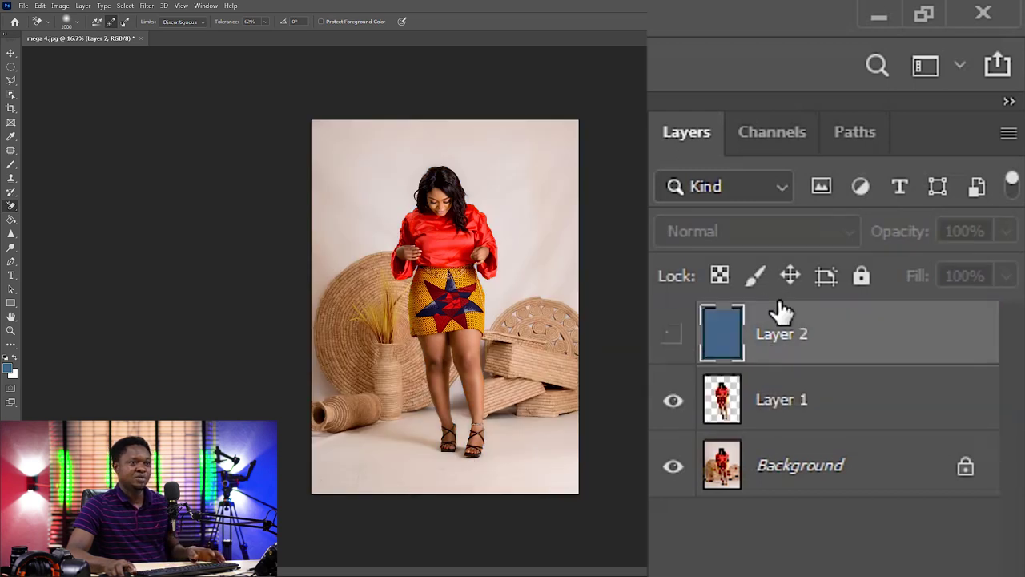
# Step: Duplicate the cut-out Layer 1 and rename the copy Main
pyautogui.click(773, 423)
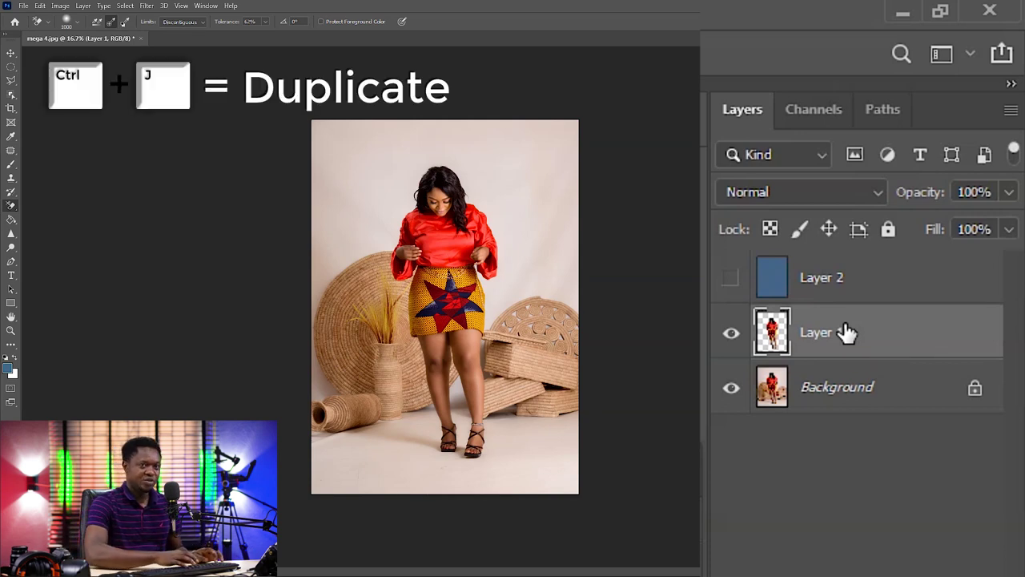
pyautogui.hotkey('ctrl', 'j')
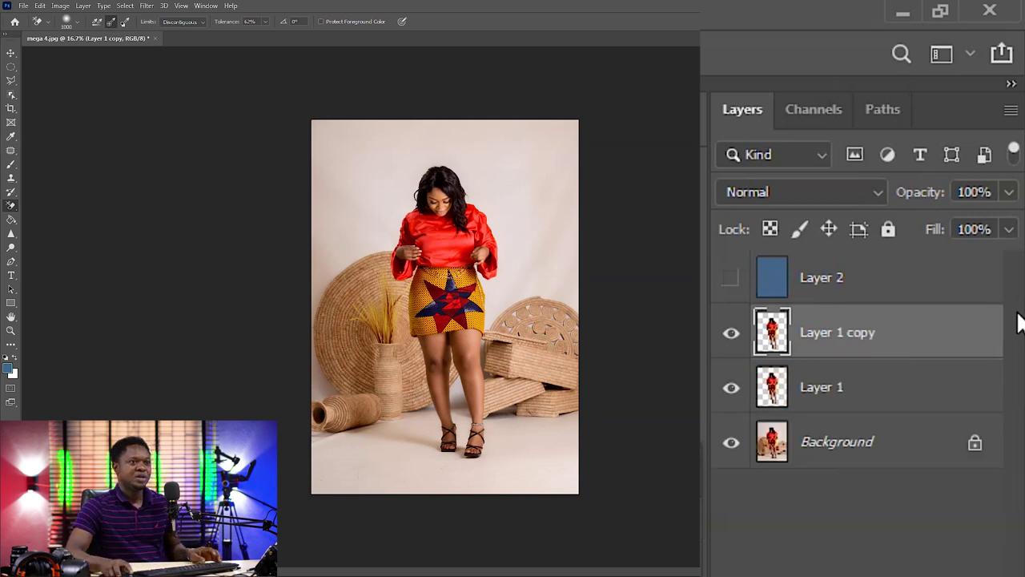
pyautogui.click(831, 389)
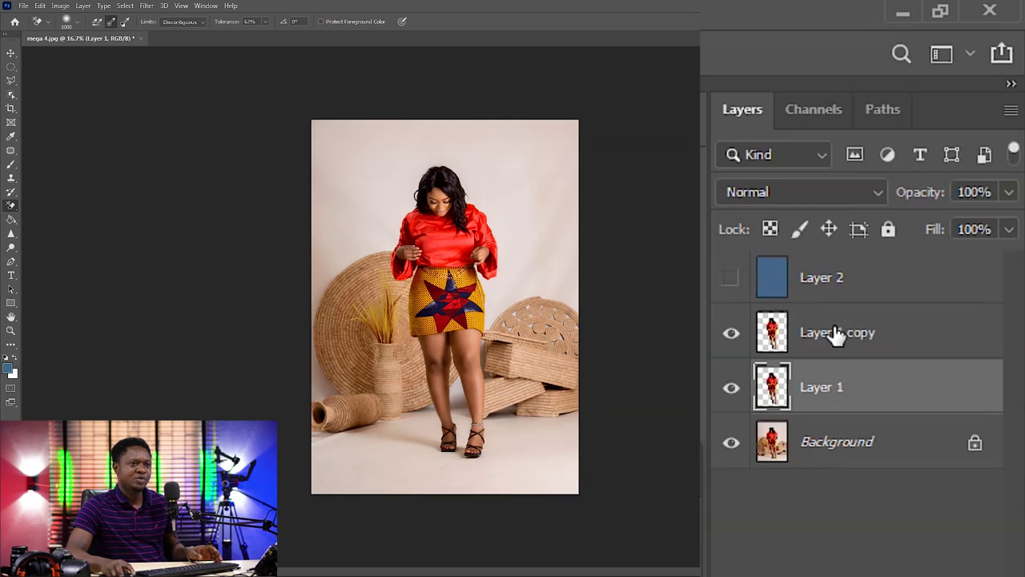
pyautogui.click(835, 335)
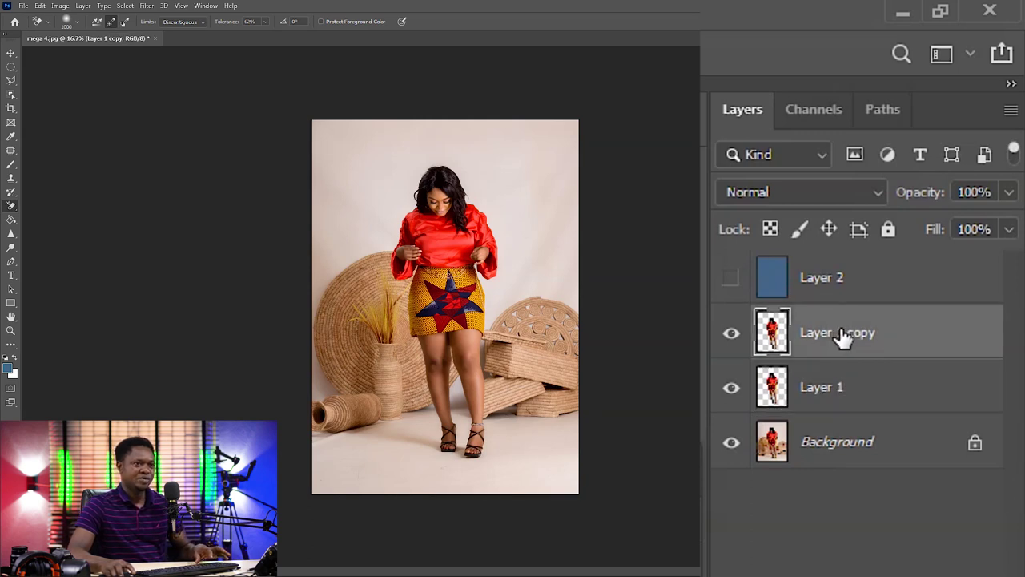
pyautogui.doubleClick(837, 332)
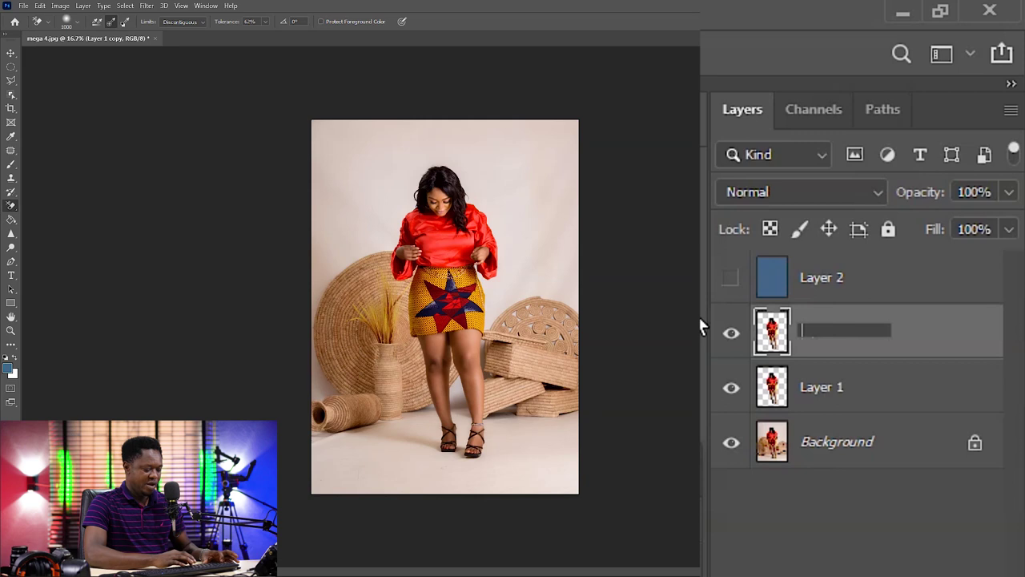
pyautogui.write('Main')
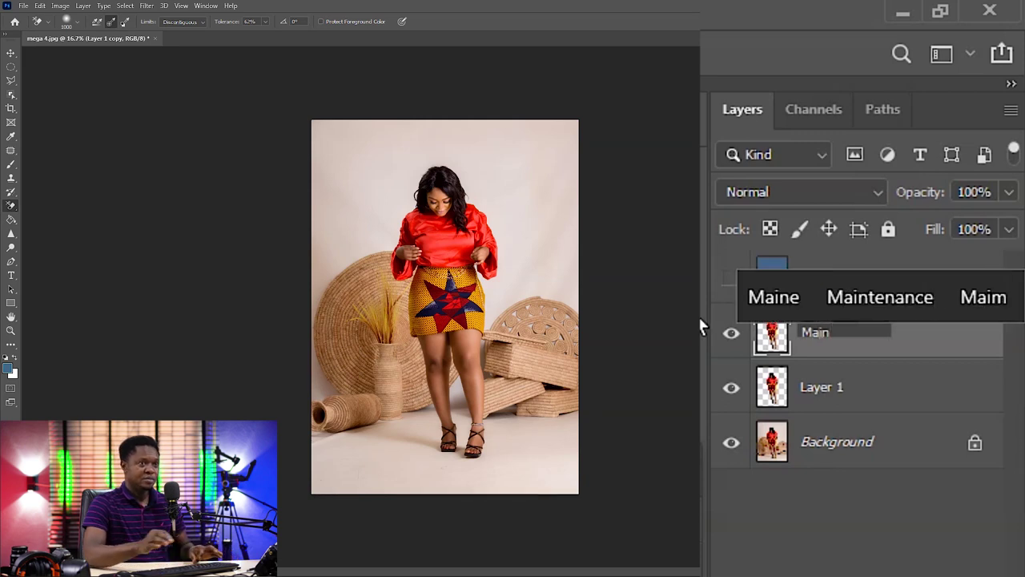
pyautogui.click(849, 405)
# Step: Rename Layer 1, the cut-out beneath Main, as shadow
pyautogui.doubleClick(824, 386)
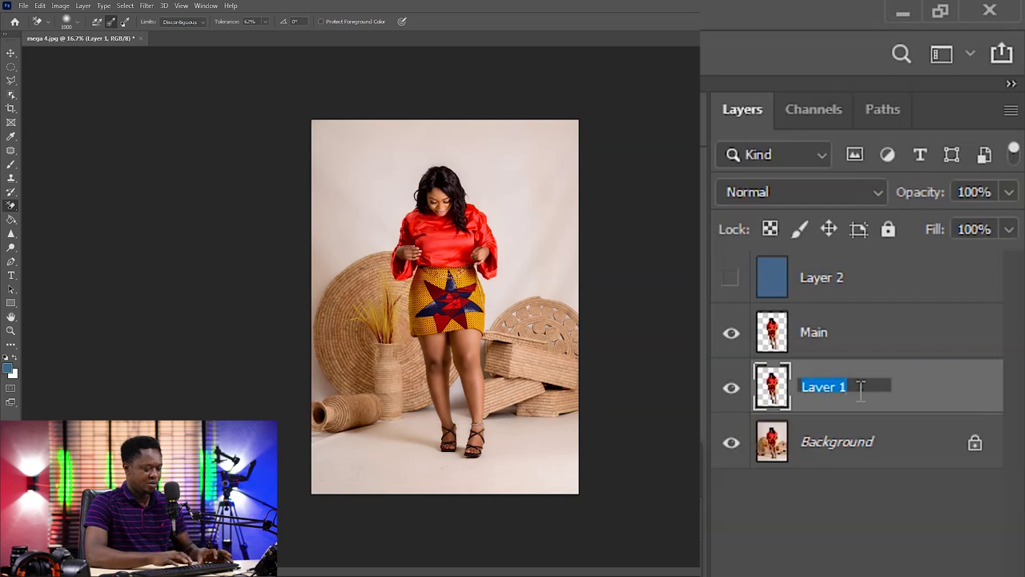
pyautogui.write('shad')
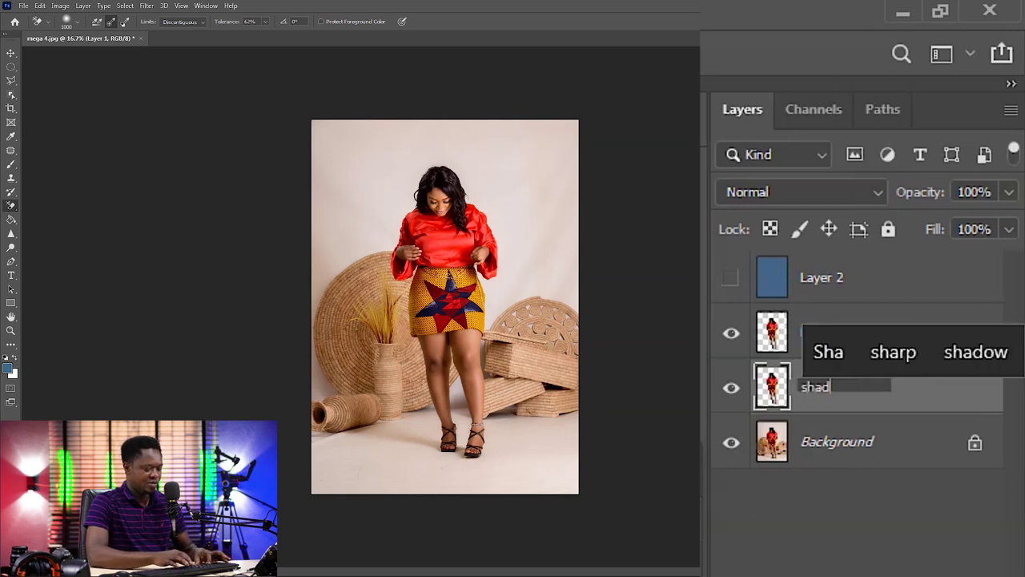
pyautogui.write('ow')
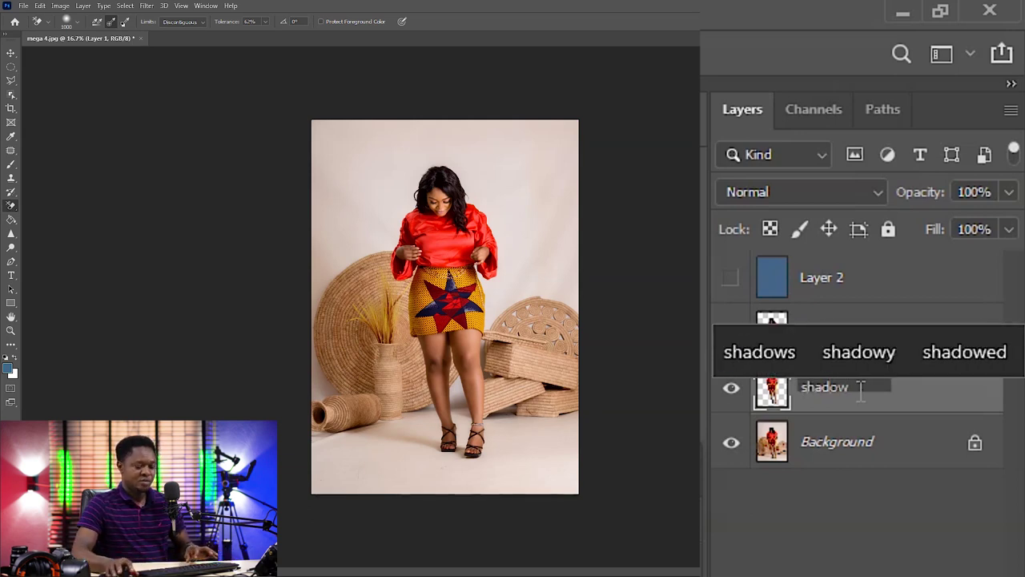
pyautogui.press('Return')
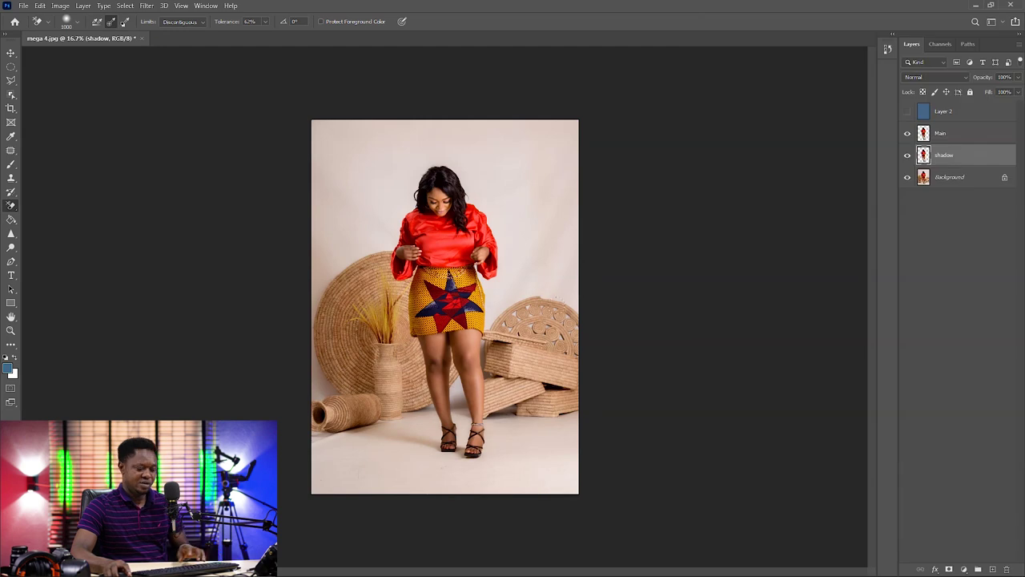
# Step: Turn the shadow layer solid black with Levels by lowering its white output level to the minimum
pyautogui.hotkey('ctrl', 'l')
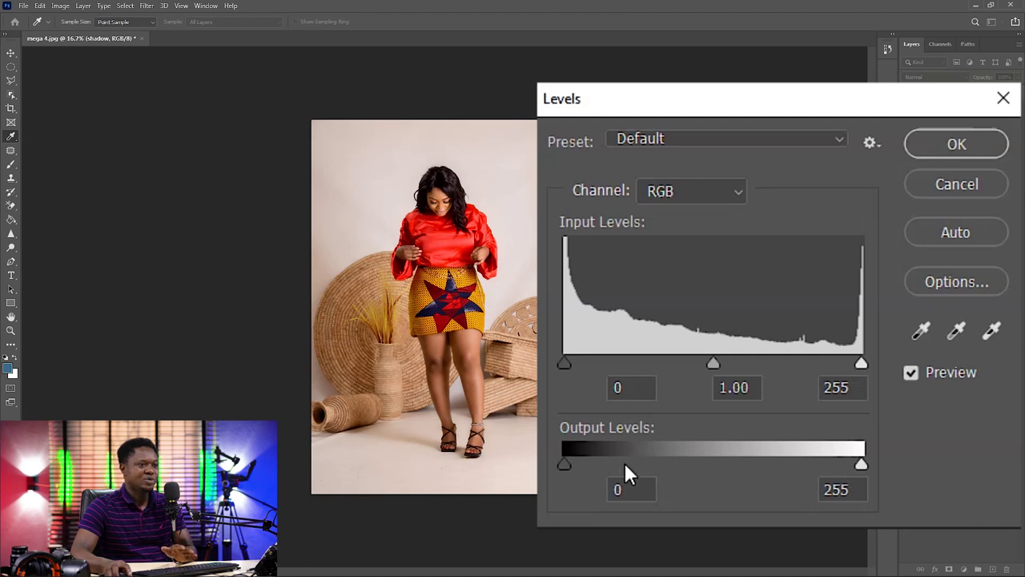
pyautogui.moveTo(856, 468); pyautogui.dragTo(542, 494)
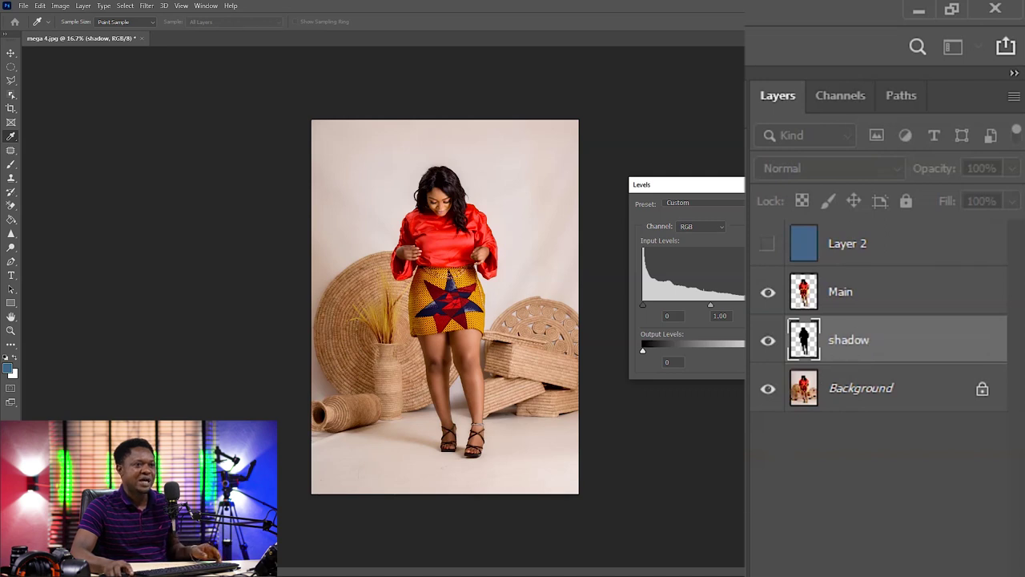
pyautogui.click(820, 206)
pyautogui.press('e')
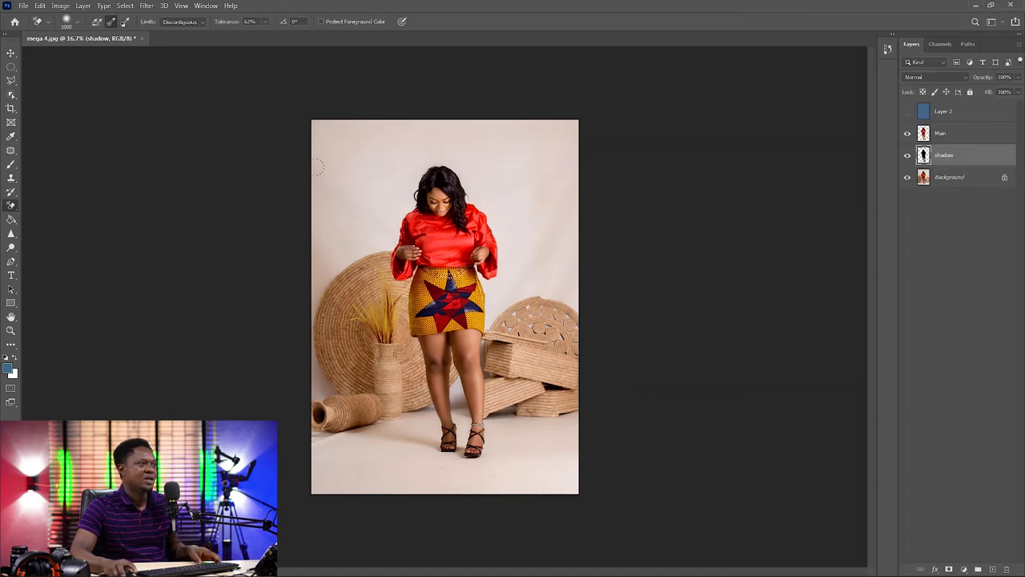
# Step: Shift the shadow layer left so the black silhouette is offset beside the woman
pyautogui.click(10, 53)
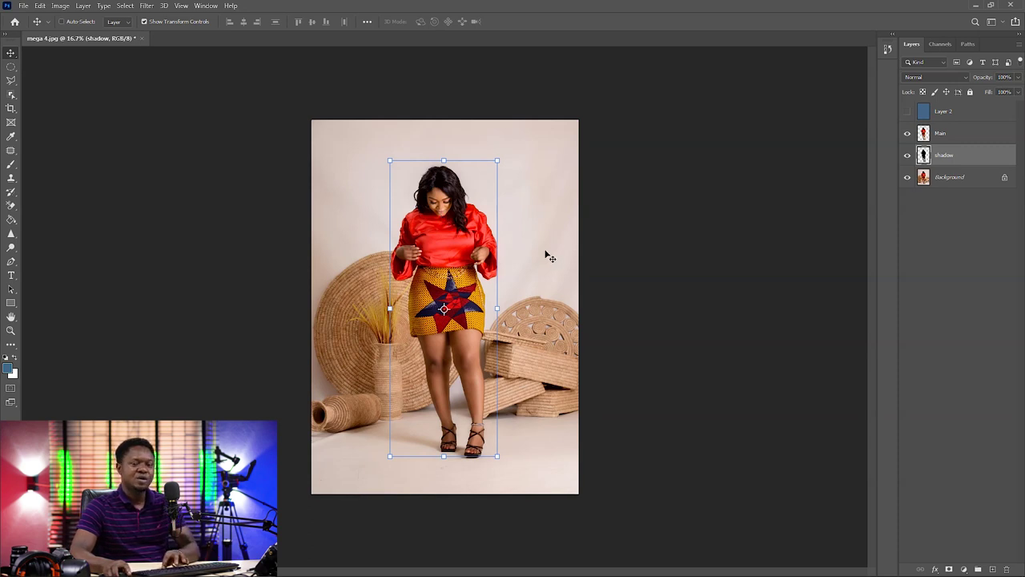
pyautogui.hotkey('shift', 'Left')
pyautogui.hotkey('shift', 'Left')
pyautogui.hotkey('shift', 'Left')
pyautogui.hotkey('shift', 'Left')
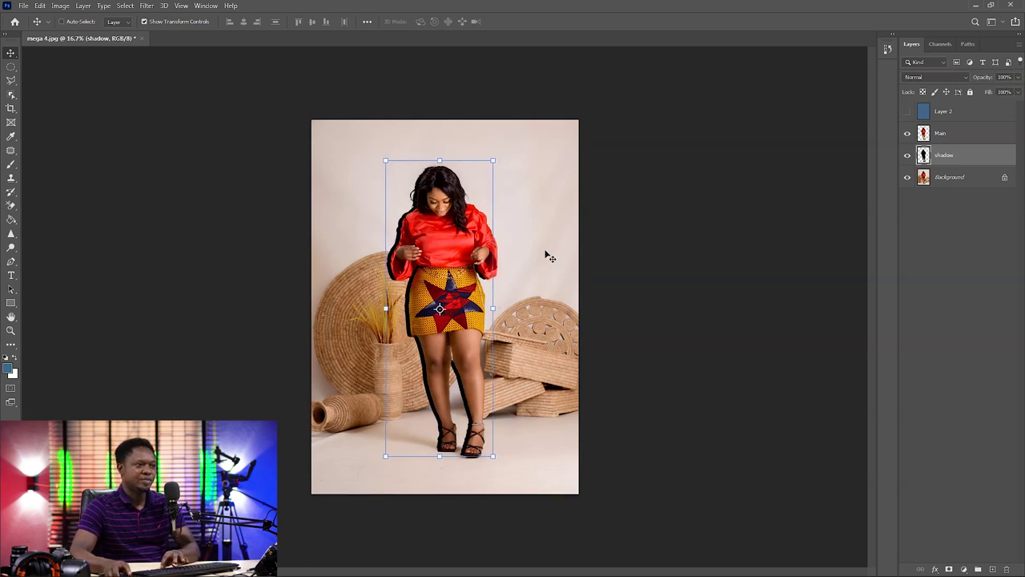
pyautogui.hotkey('shift', 'Left')
pyautogui.hotkey('shift', 'Left')
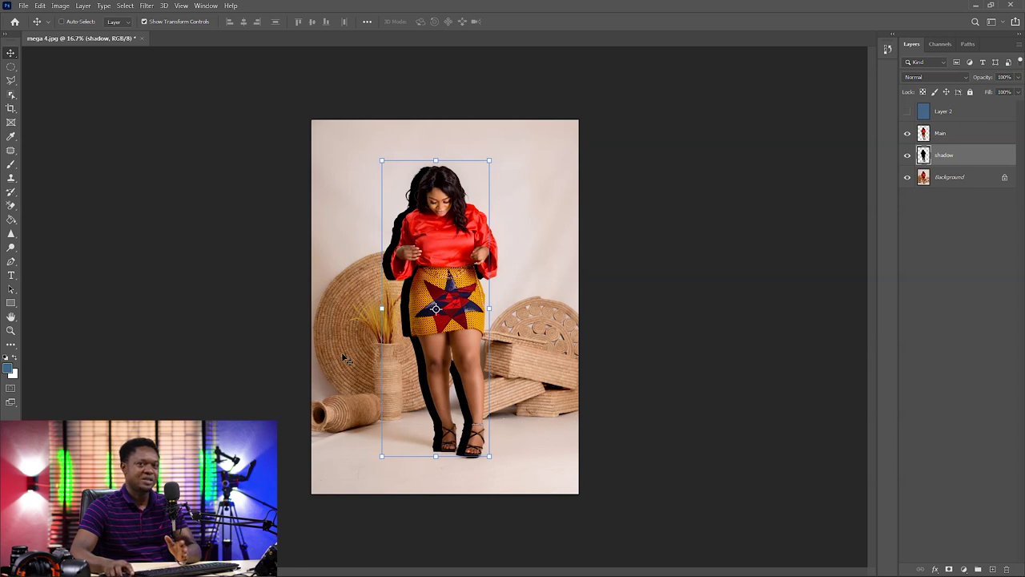
pyautogui.hotkey('shift', 'Left')
pyautogui.hotkey('shift', 'Left')
pyautogui.hotkey('shift', 'Left')
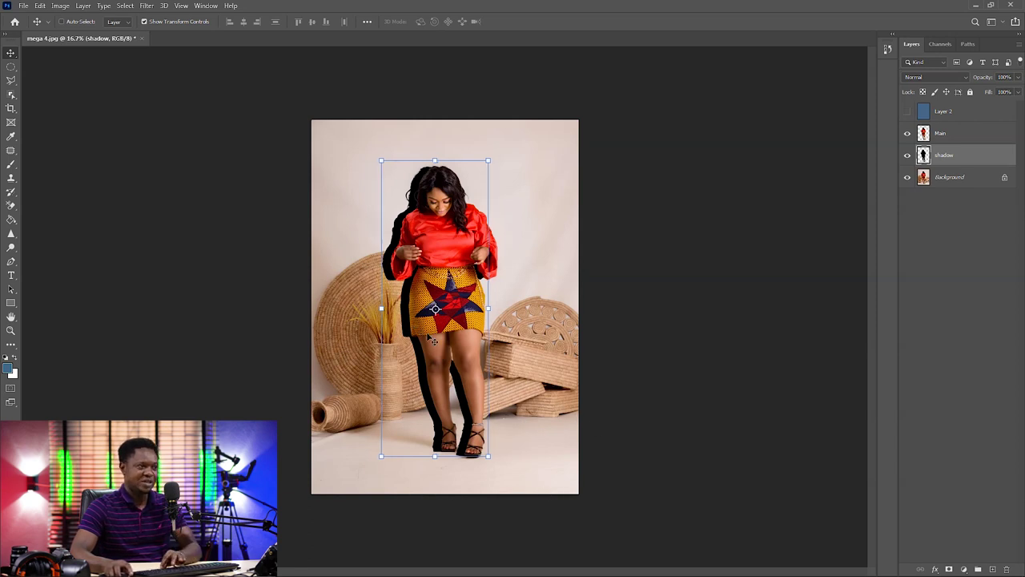
# Step: Lower the shadow silhouette slightly below the woman's feet and shift it a little further left
pyautogui.hotkey('shift', 'Down')
pyautogui.hotkey('shift', 'Down')
pyautogui.hotkey('shift', 'Down')
pyautogui.hotkey('shift', 'Down')
pyautogui.hotkey('shift', 'Down')
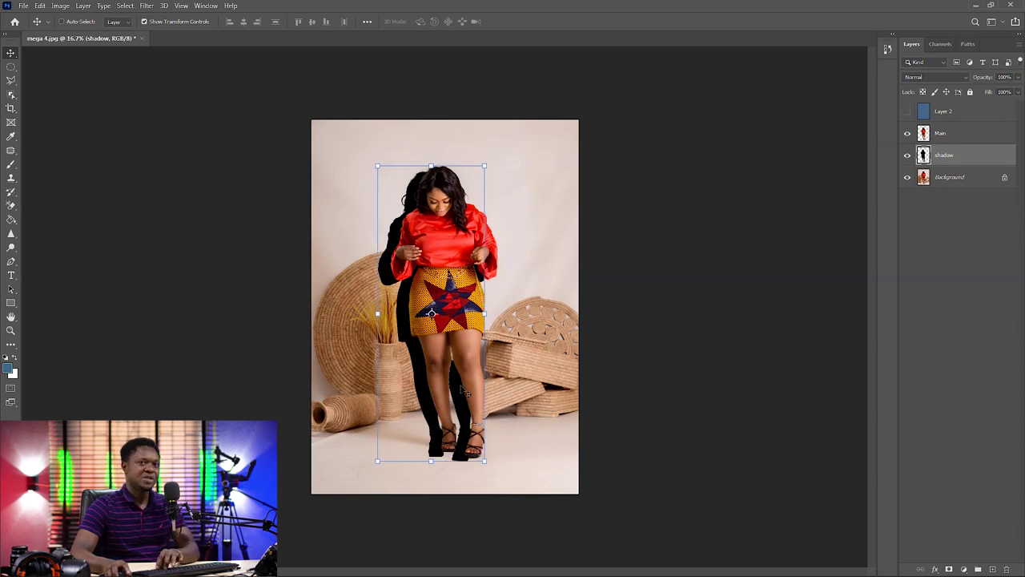
pyautogui.hotkey('shift', 'Down')
pyautogui.hotkey('shift', 'Down')
pyautogui.hotkey('shift', 'Down')
pyautogui.hotkey('shift', 'Left')
pyautogui.hotkey('shift', 'Left')
pyautogui.press('Left')
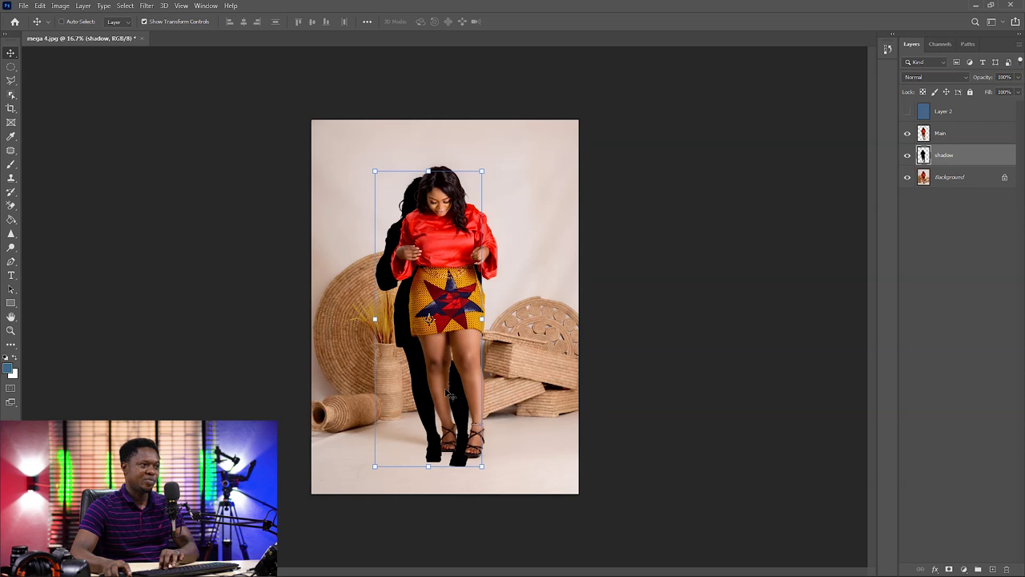
pyautogui.press('Left')
pyautogui.press('Left')
# Step: Fine-tune the shadow silhouette's position by raising it slightly and offsetting it further left of the woman
pyautogui.press('Up')
pyautogui.press('Up')
pyautogui.hotkey('shift', 'Left')
pyautogui.hotkey('shift', 'Left')
pyautogui.hotkey('shift', 'Left')
pyautogui.hotkey('shift', 'Left')
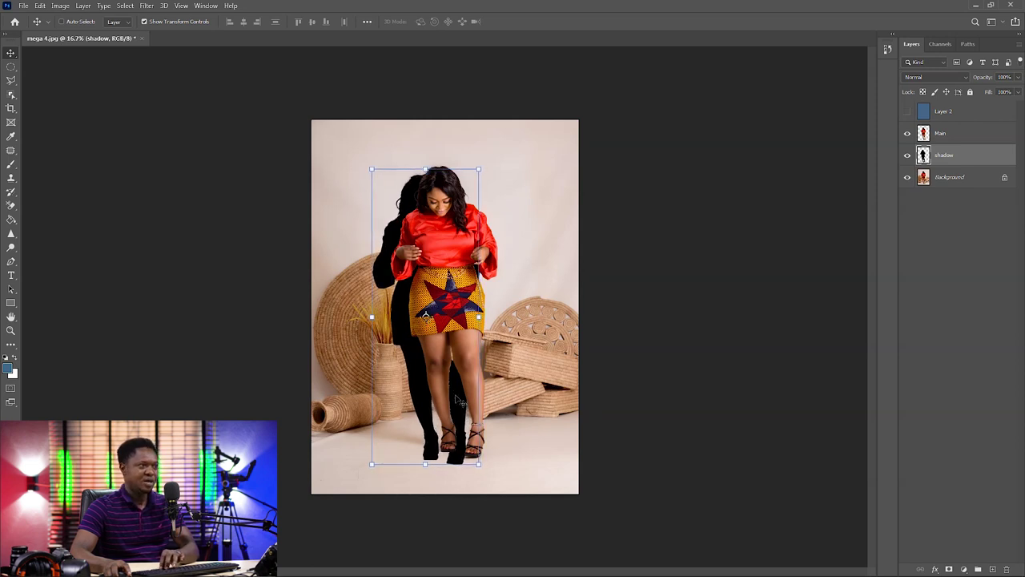
pyautogui.hotkey('shift', 'Left')
pyautogui.hotkey('shift', 'Up')
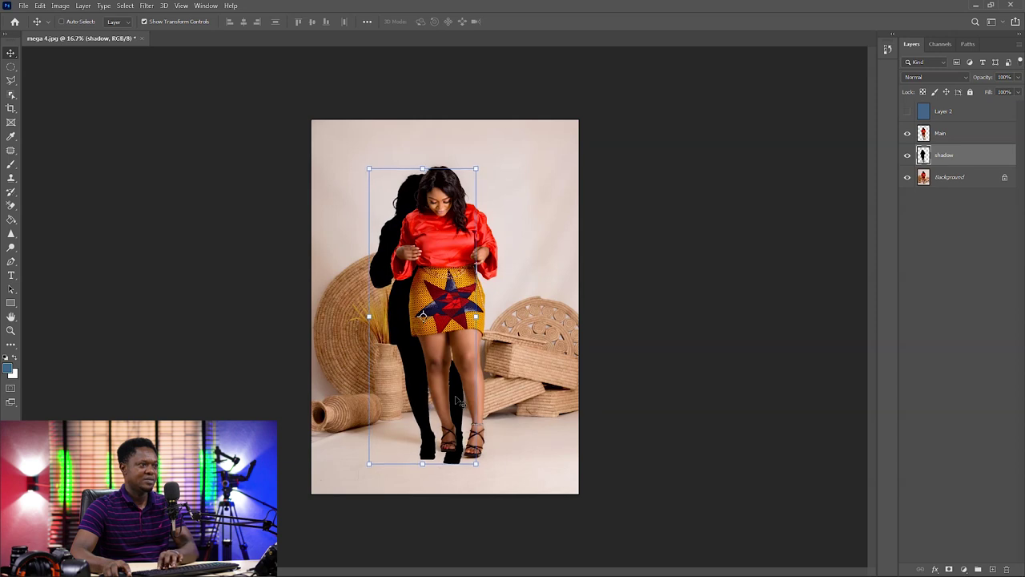
pyautogui.press('Left')
pyautogui.press('Left')
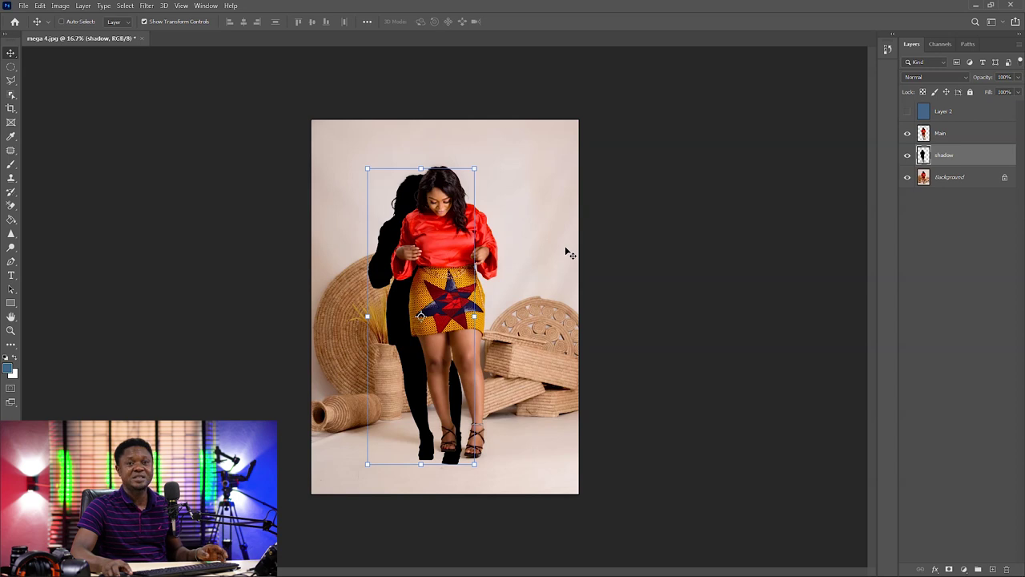
# Step: Soften the shadow layer's edges with a Gaussian Blur of 5 pixels radius
pyautogui.click(146, 5)
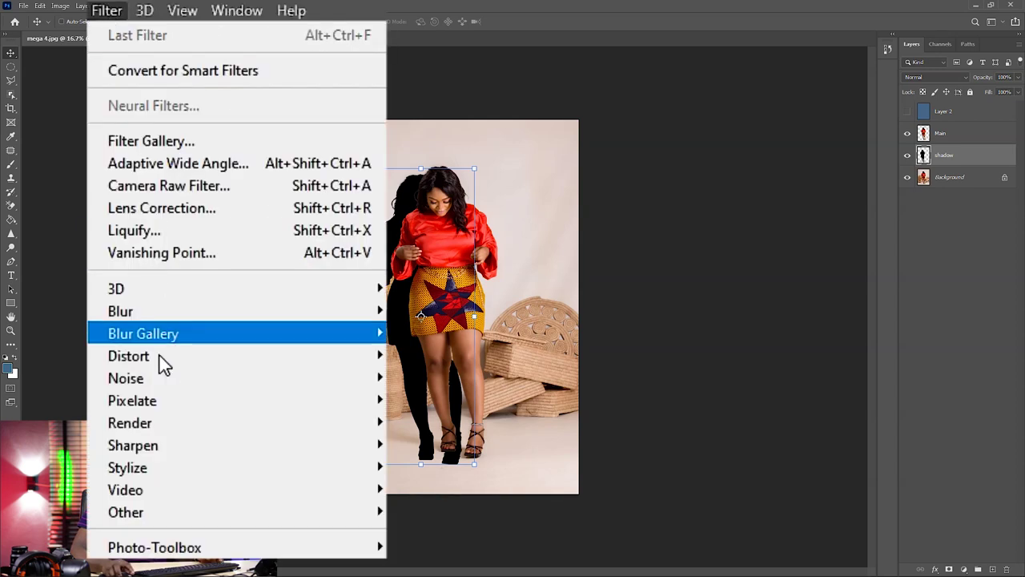
pyautogui.moveTo(167, 149)
pyautogui.click(456, 395)
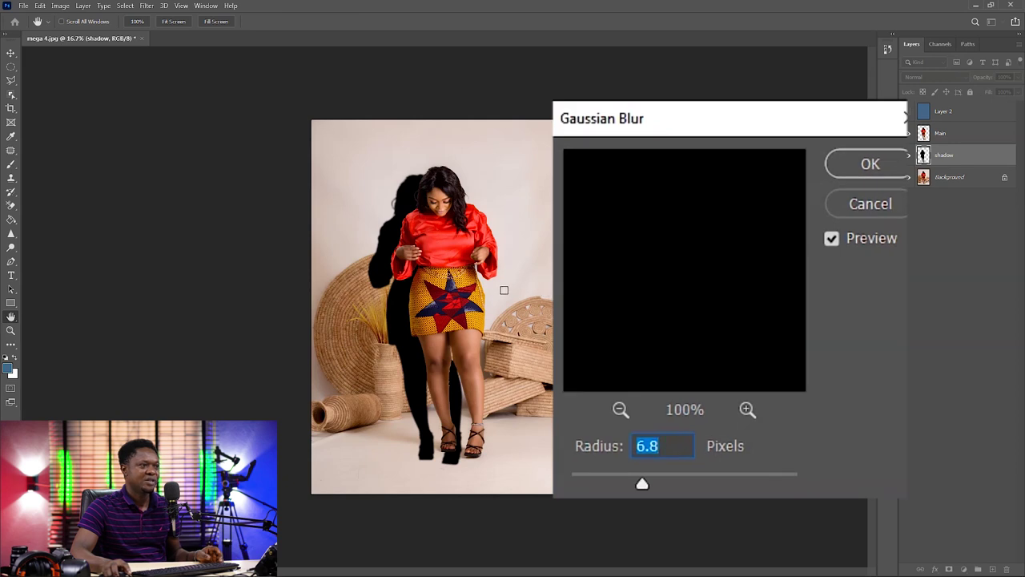
pyautogui.hotkey('ctrl', '+')
pyautogui.hotkey('ctrl', '+')
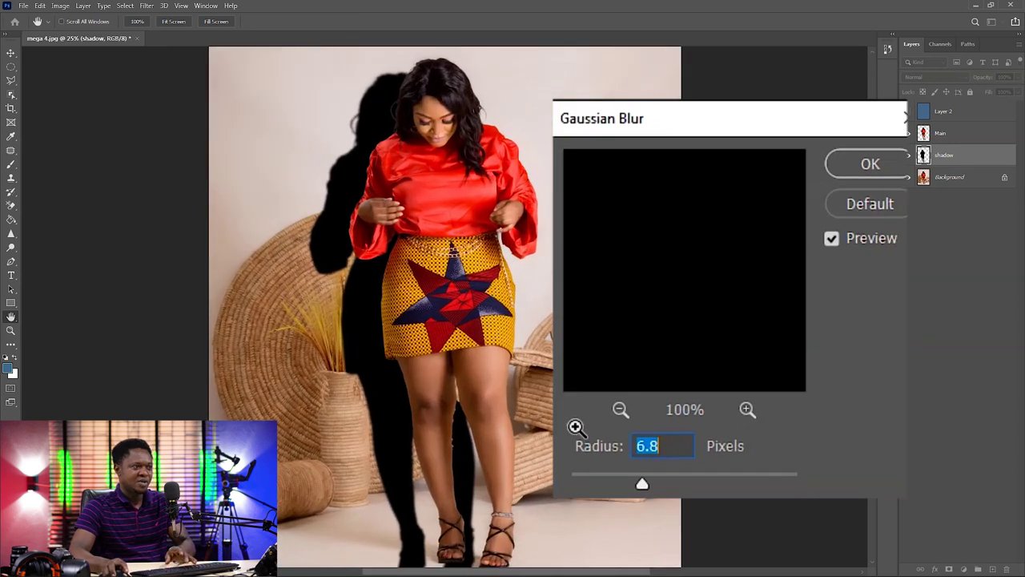
pyautogui.hotkey('ctrl', '+')
pyautogui.moveTo(718, 121); pyautogui.dragTo(699, 120)
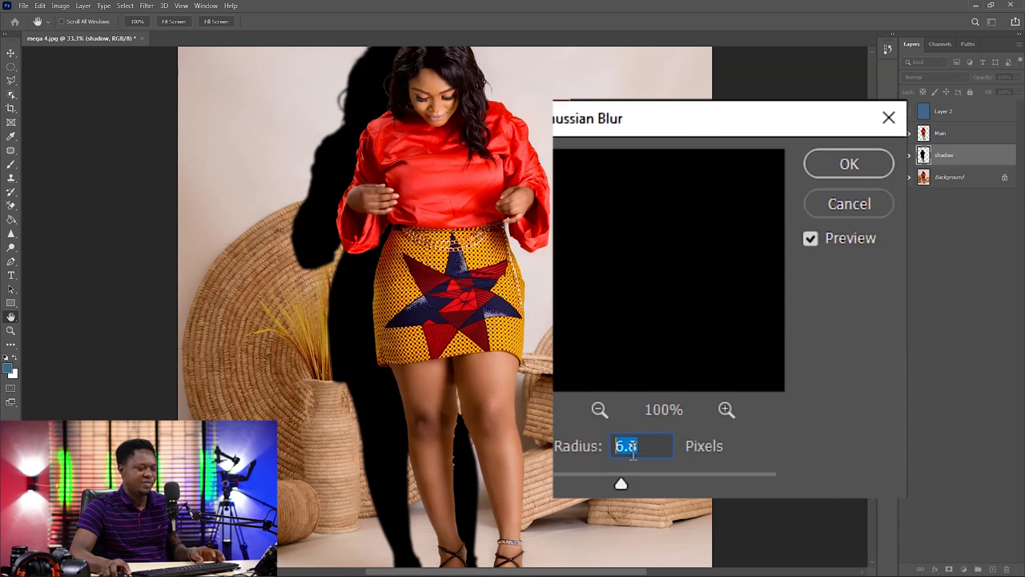
pyautogui.write('5')
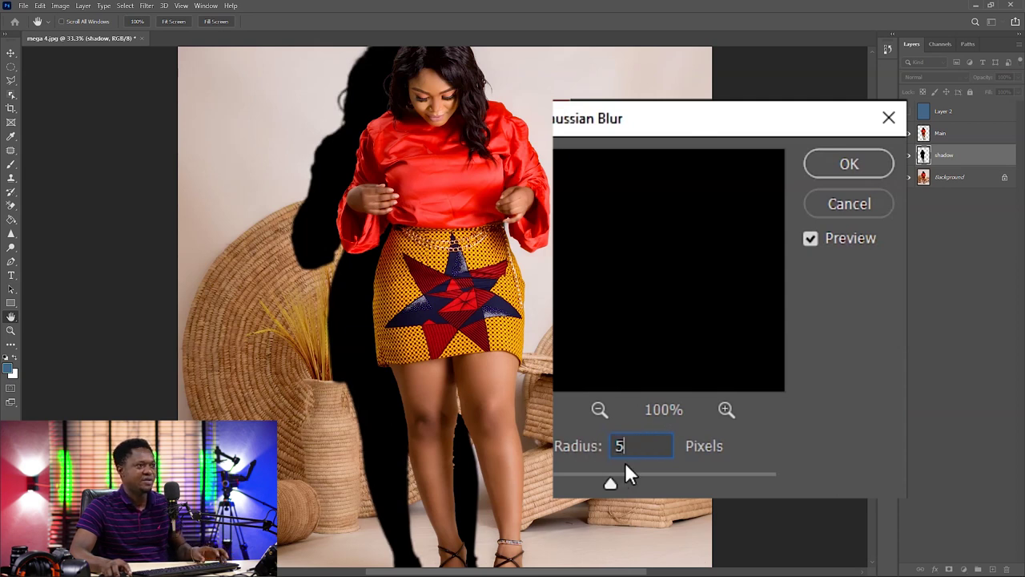
pyautogui.click(839, 198)
pyautogui.hotkey('ctrl', '-')
pyautogui.hotkey('ctrl', '-')
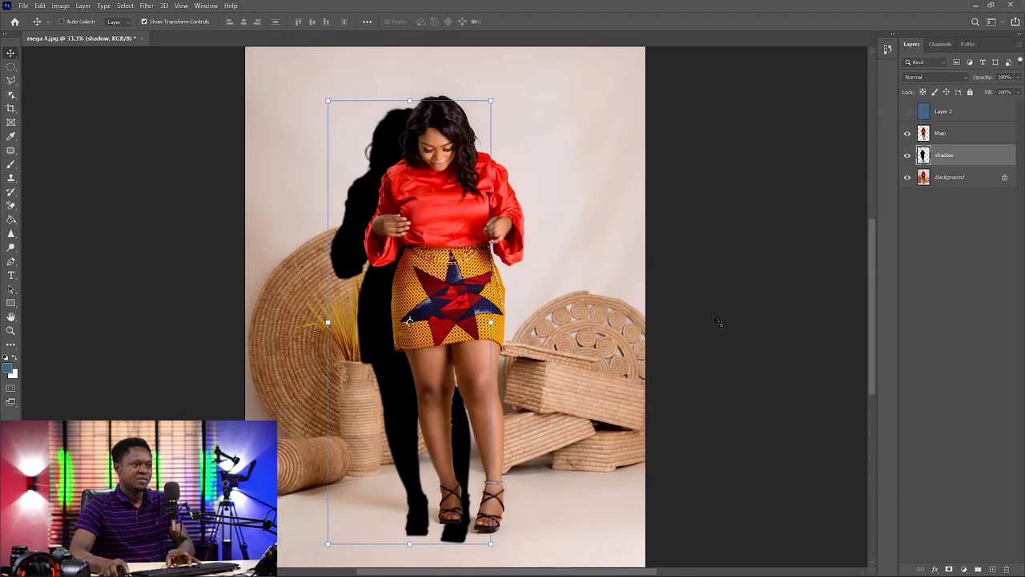
# Step: Duplicate the Background layer and turn the copy solid black with Levels by setting its white output level to 0
pyautogui.click(951, 179)
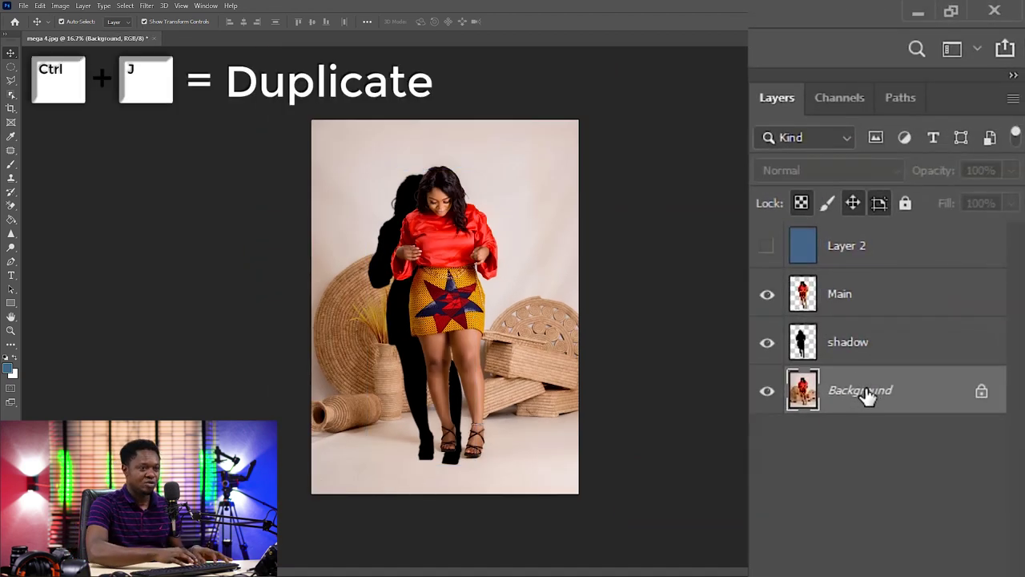
pyautogui.hotkey('ctrl', 'j')
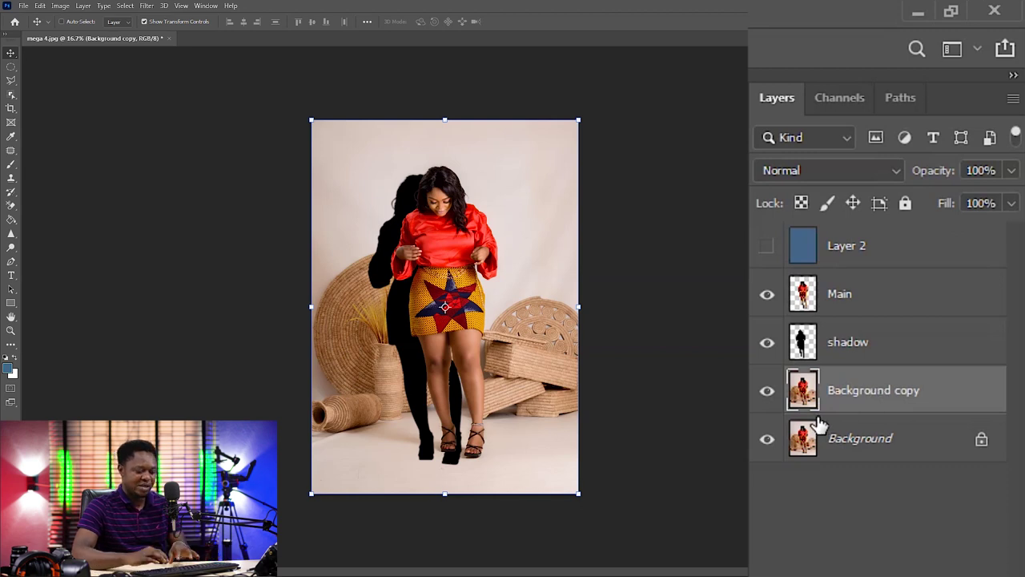
pyautogui.hotkey('ctrl', 'l')
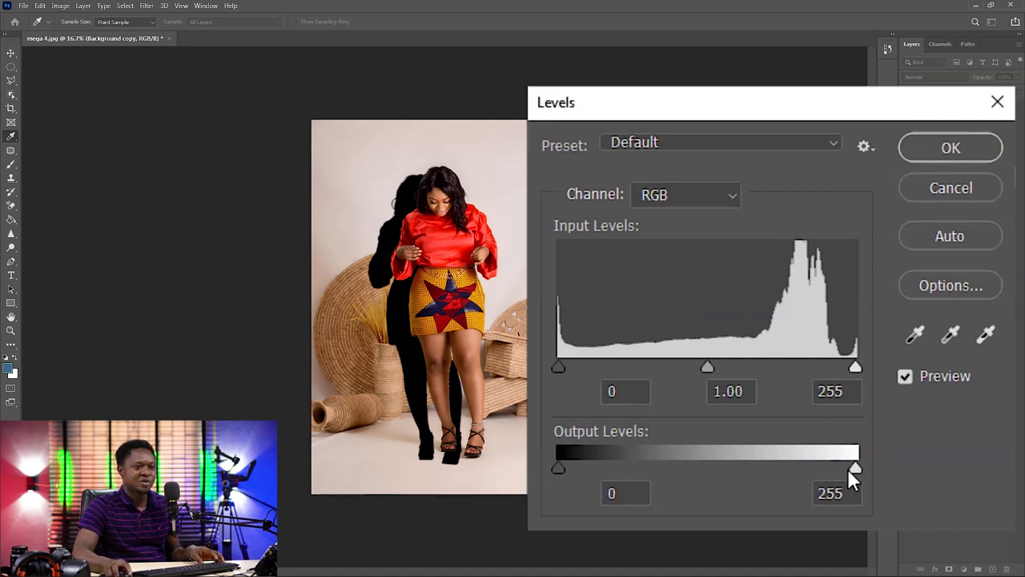
pyautogui.moveTo(854, 467); pyautogui.dragTo(525, 467)
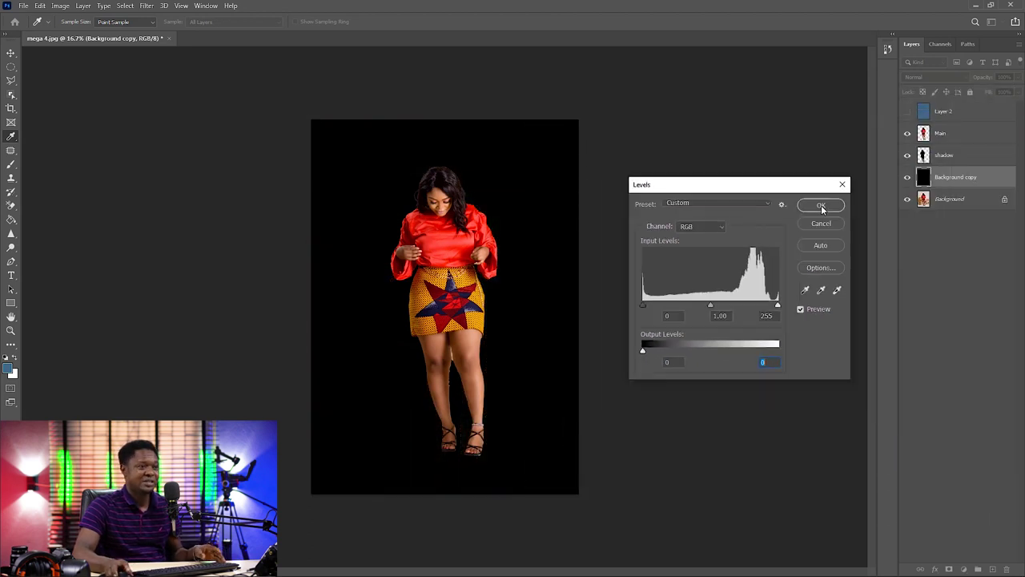
pyautogui.click(820, 206)
pyautogui.press('v')
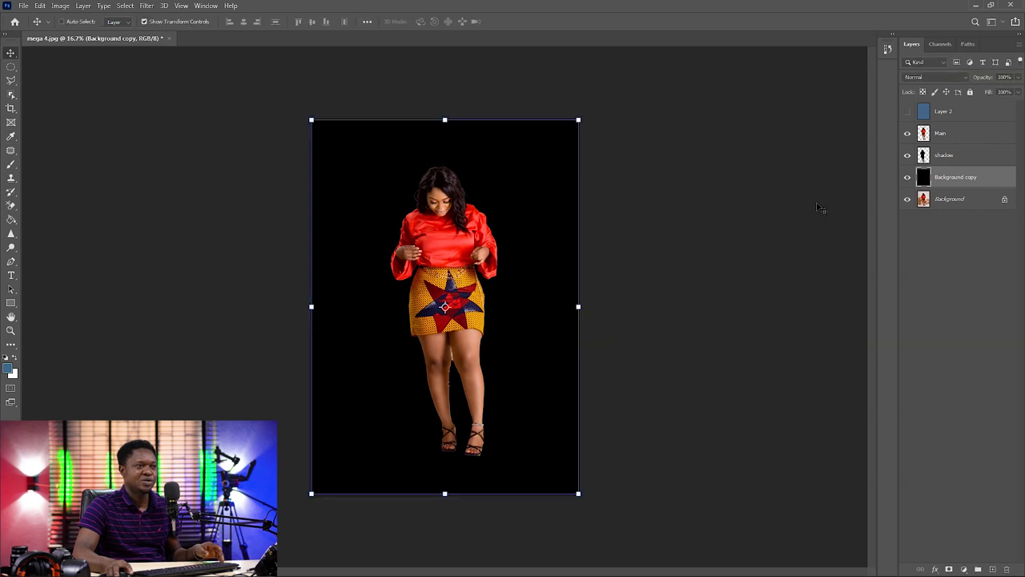
# Step: Rename the black background copy as effect and move it above the Main layer
pyautogui.doubleClick(953, 177)
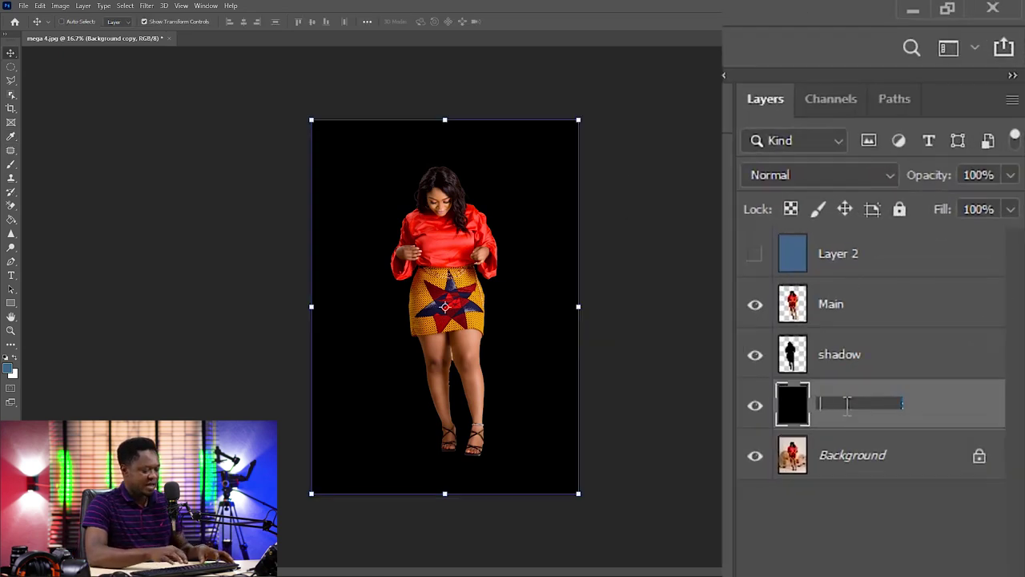
pyautogui.write('effec')
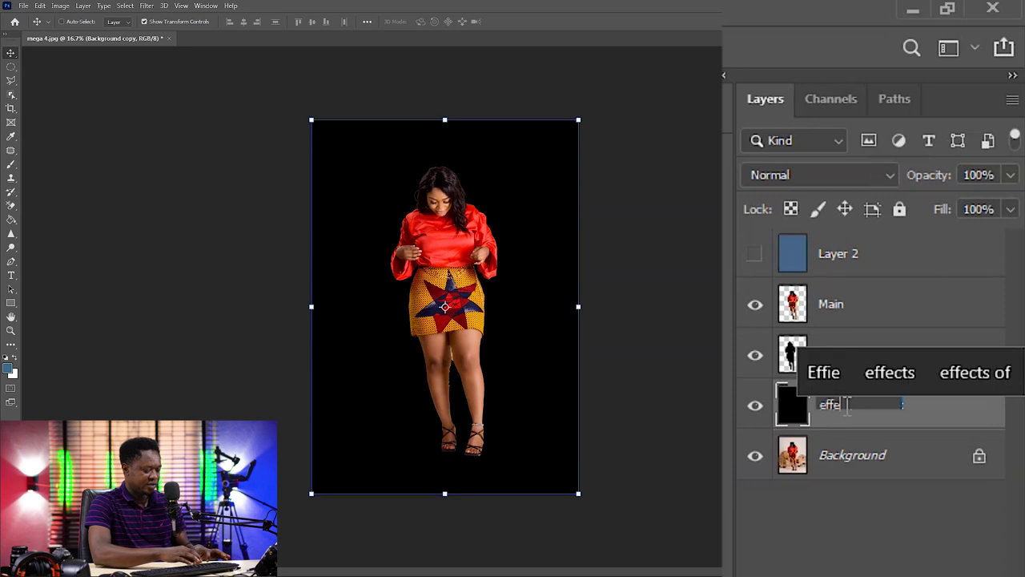
pyautogui.write('t')
pyautogui.press('Return')
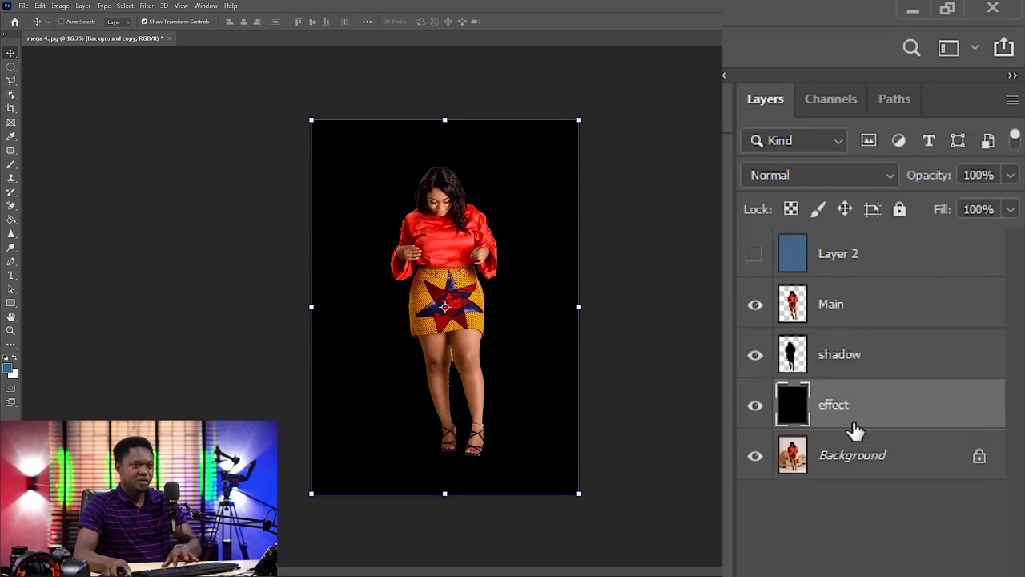
pyautogui.moveTo(879, 312); pyautogui.dragTo(886, 223)
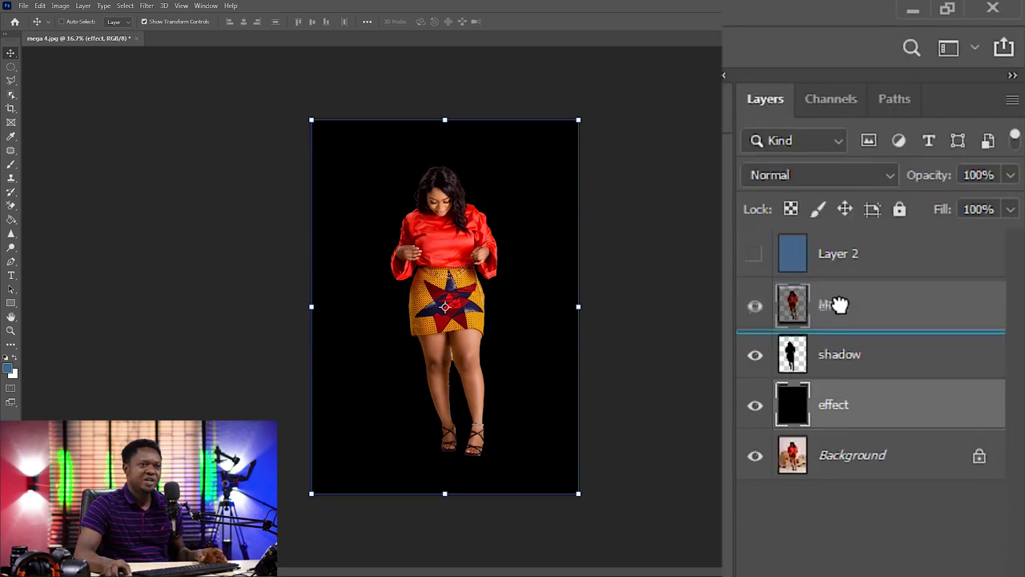
pyautogui.moveTo(838, 297)
pyautogui.mouseDown()
pyautogui.moveTo(833, 279)
pyautogui.moveTo(835, 290)
pyautogui.mouseUp()
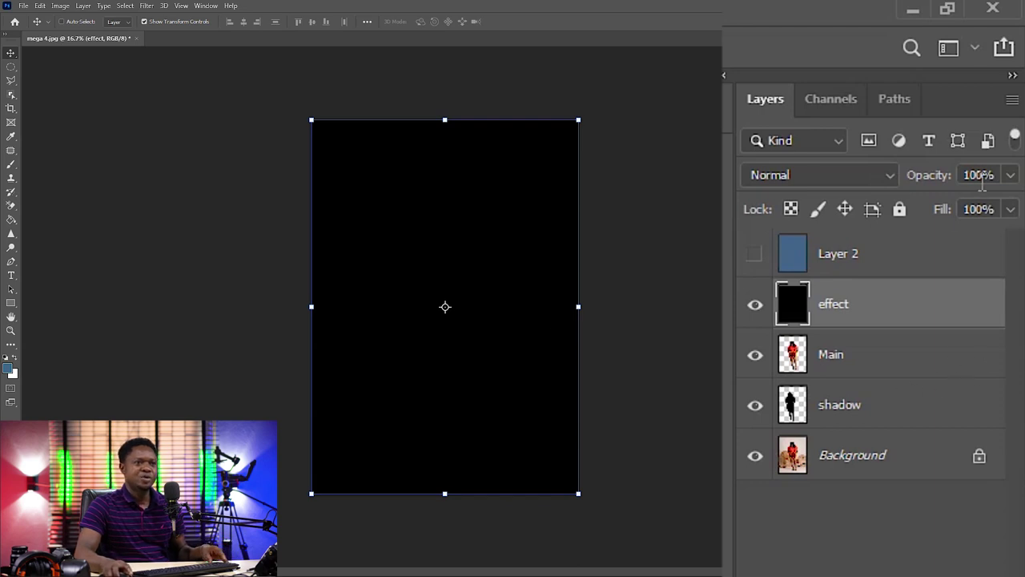
# Step: Lower the effect layer's opacity to 63% so it darkens the whole photo
pyautogui.click(1010, 210)
pyautogui.moveTo(1007, 238)
pyautogui.mouseDown()
pyautogui.moveTo(953, 235)
pyautogui.moveTo(1007, 237)
pyautogui.mouseUp()
pyautogui.moveTo(929, 176); pyautogui.dragTo(883, 186)
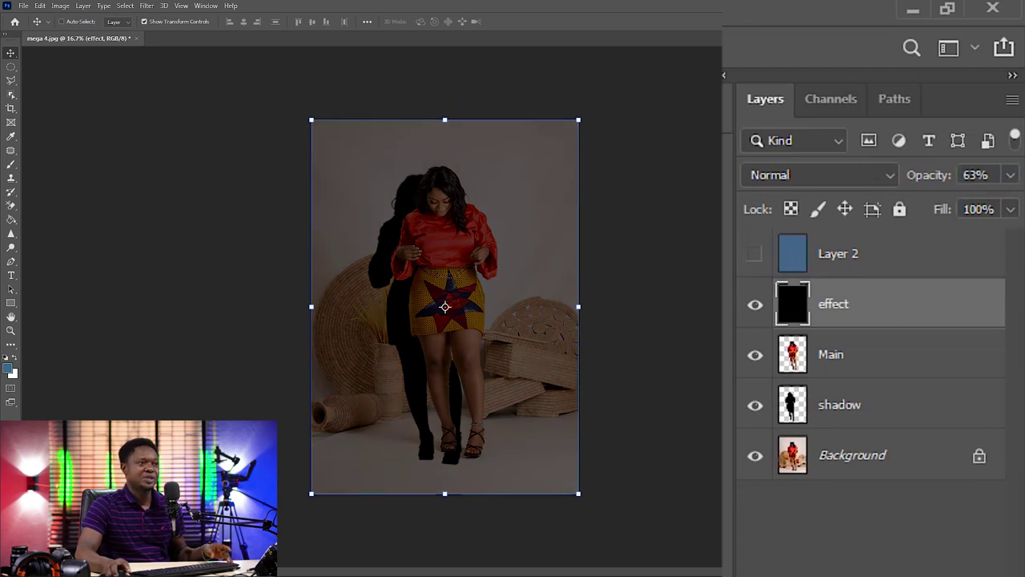
# Step: Make a circular selection around the woman's upper body and her shadow with the Elliptical Marquee tool, centred horizontally on the canvas
pyautogui.rightClick(12, 67)
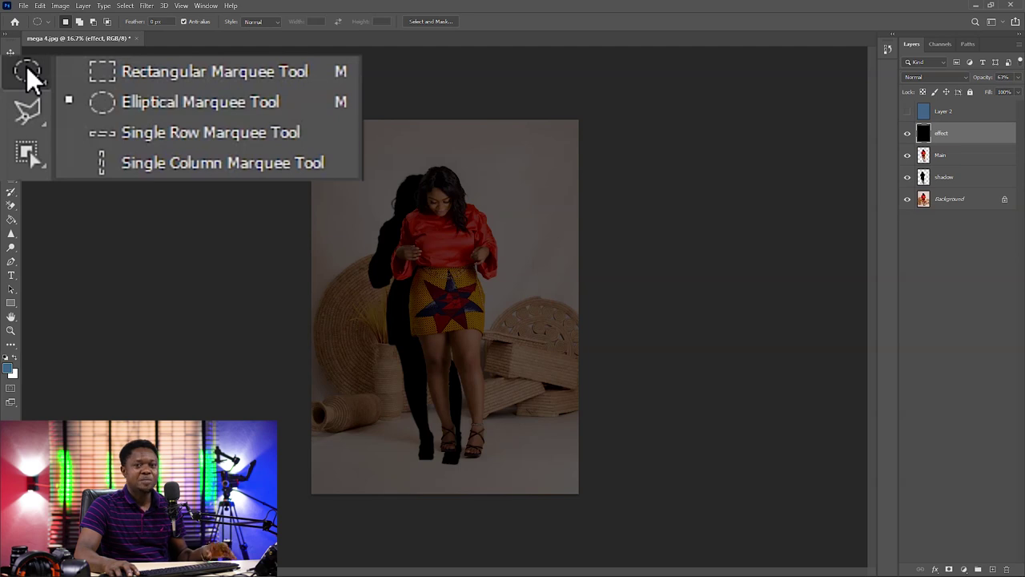
pyautogui.click(27, 68)
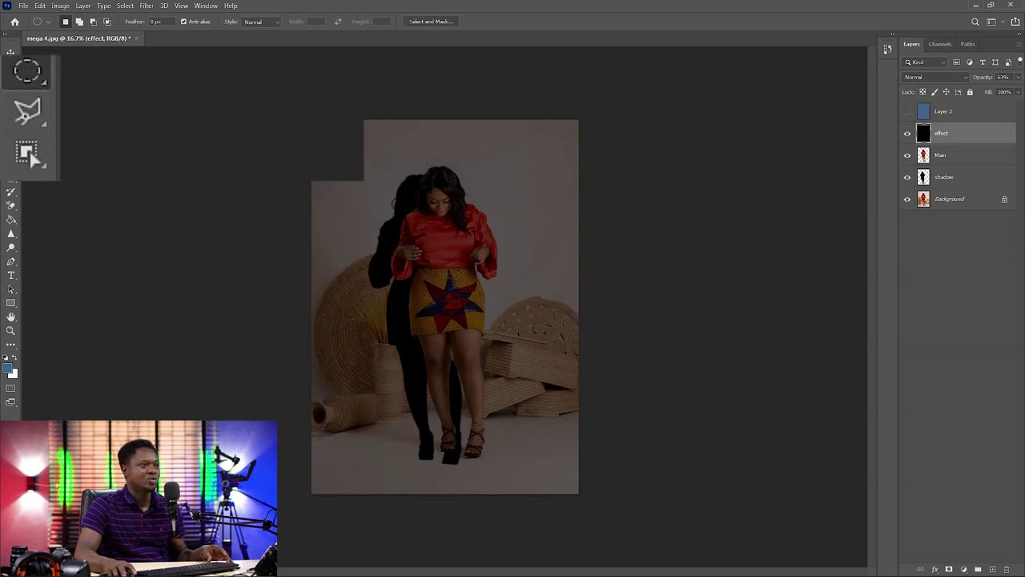
pyautogui.moveTo(339, 154); pyautogui.dragTo(535, 349)
pyautogui.moveTo(494, 297); pyautogui.dragTo(500, 293)
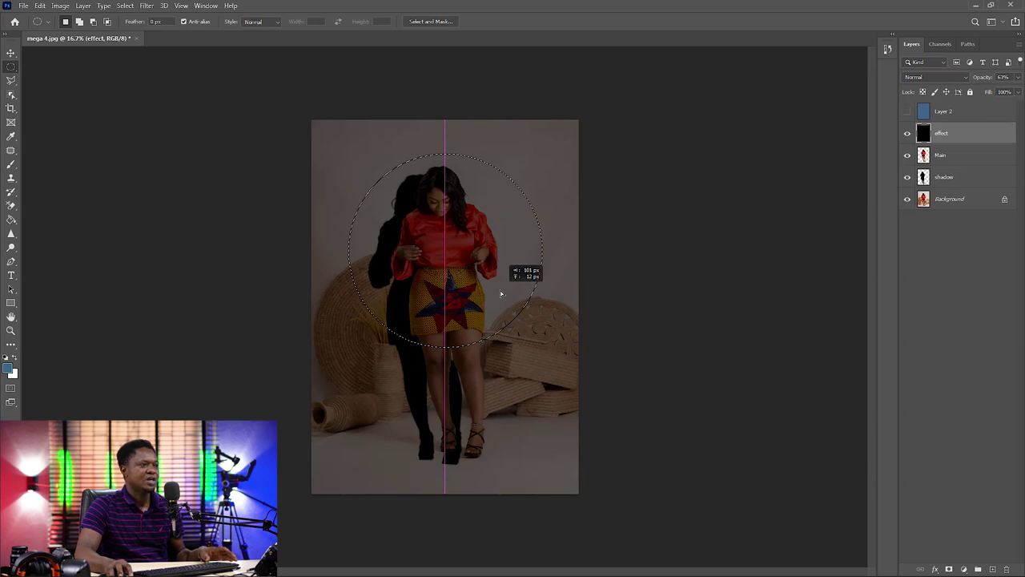
pyautogui.moveTo(502, 294); pyautogui.dragTo(501, 294)
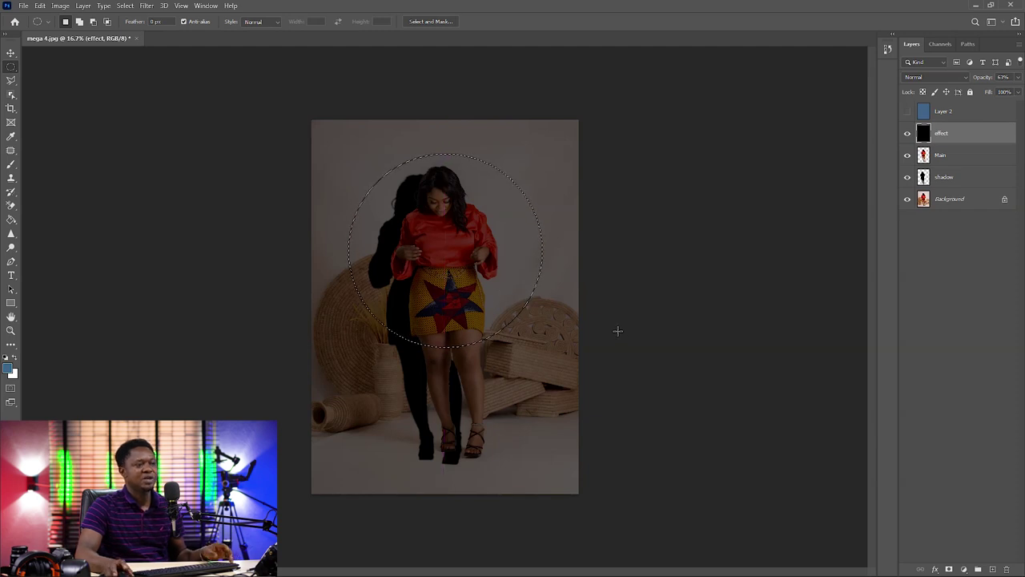
# Step: Feather the circular selection by 2 pixels
pyautogui.rightClick(439, 64)
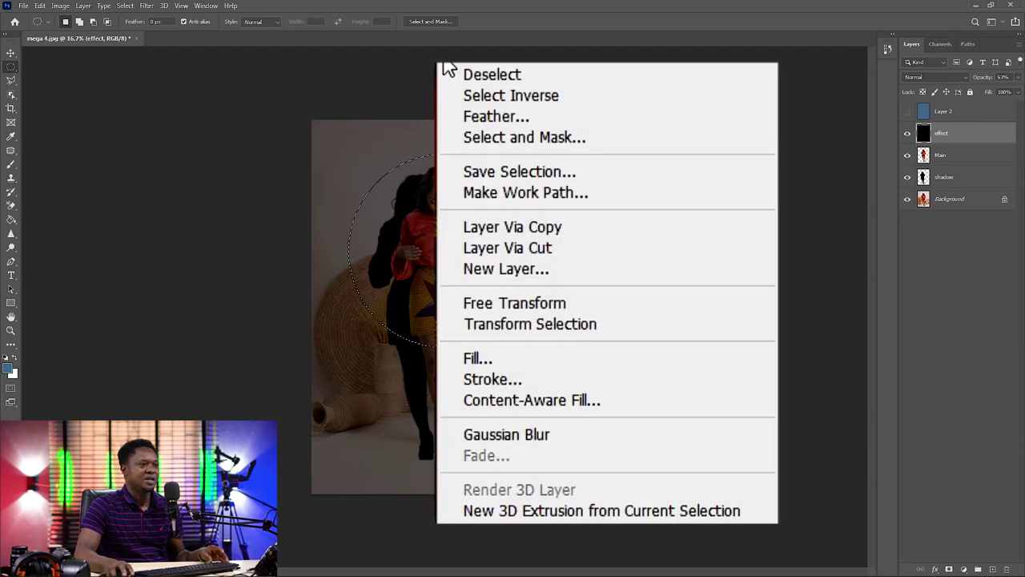
pyautogui.click(507, 118)
pyautogui.write('1')
pyautogui.doubleClick(501, 148)
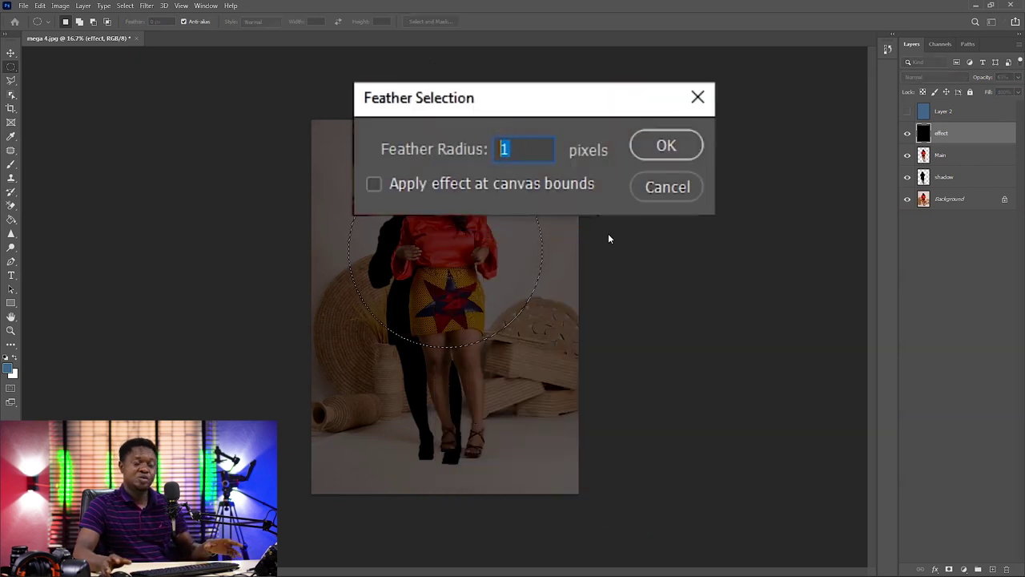
pyautogui.write('2')
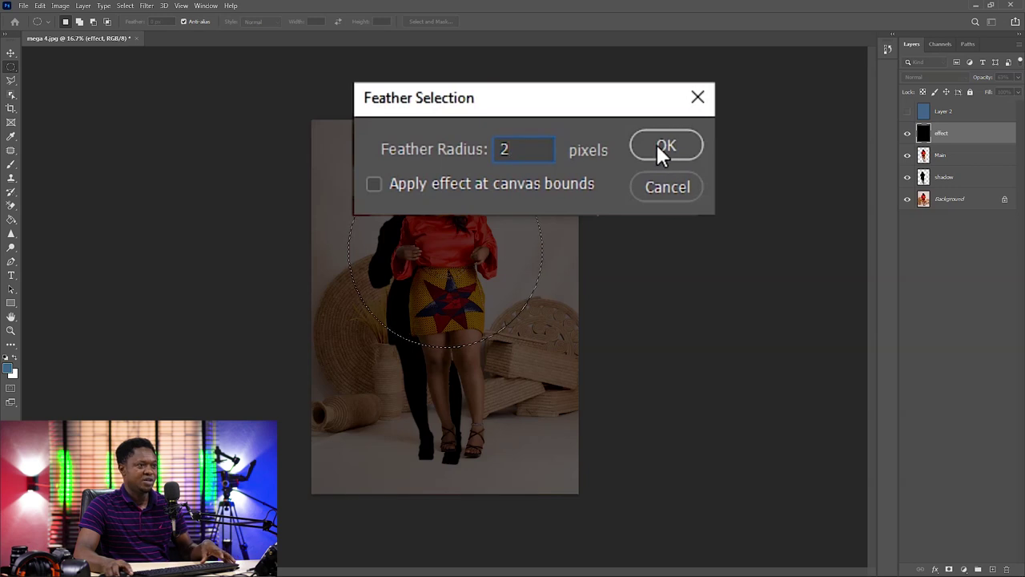
pyautogui.click(658, 146)
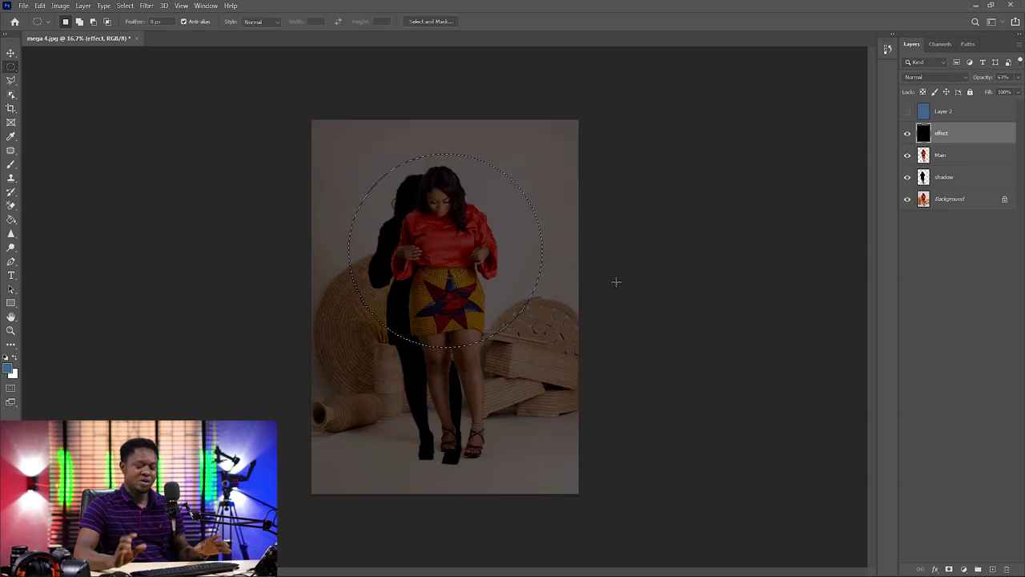
# Step: Delete the selected circle from the effect layer to form a spotlight, and clear the selection
pyautogui.press('Delete')
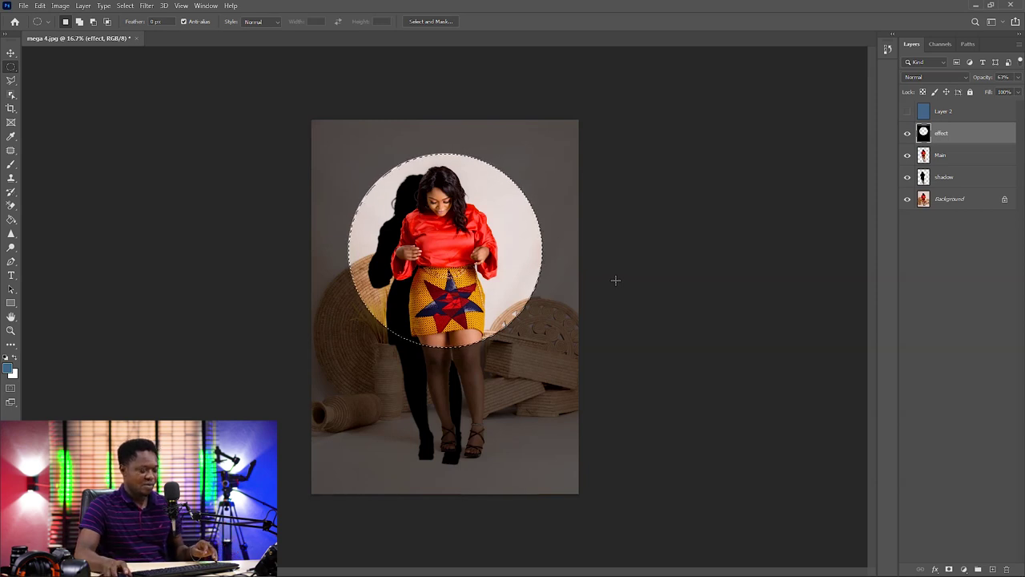
pyautogui.hotkey('ctrl', 'd')
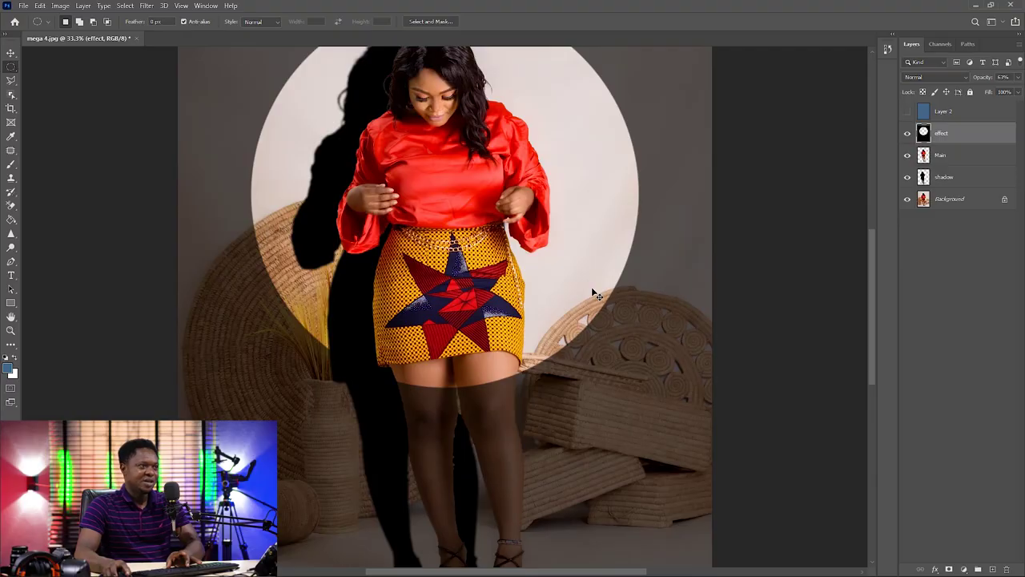
pyautogui.hotkey('ctrl', '-')
pyautogui.hotkey('ctrl', '-')
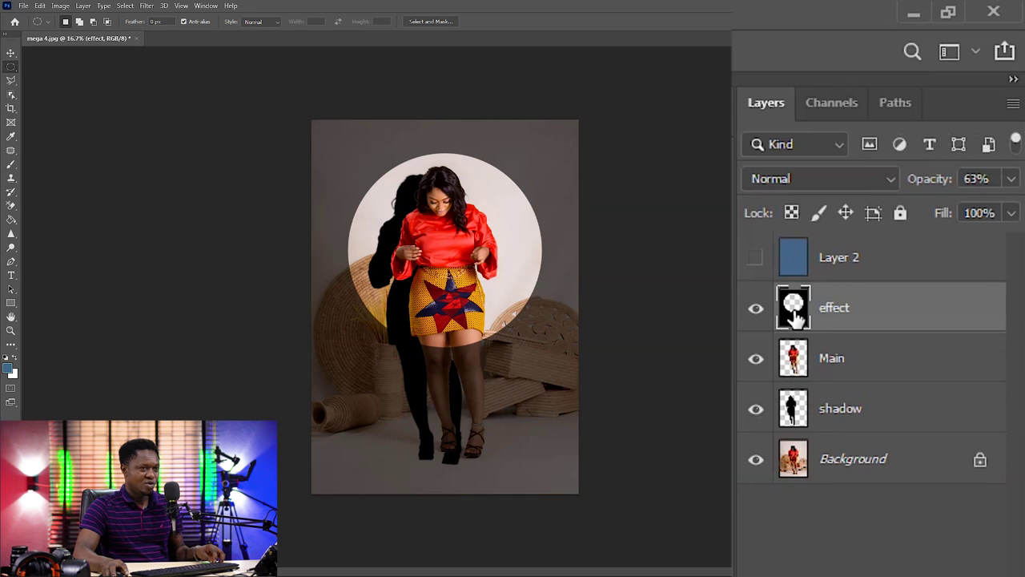
# Step: Load the effect layer's outline as a selection and delete the part of the shadow layer that lies outside the spotlight circle
pyautogui.keyDown('ctrl'); pyautogui.click(795, 317); pyautogui.keyUp('ctrl')
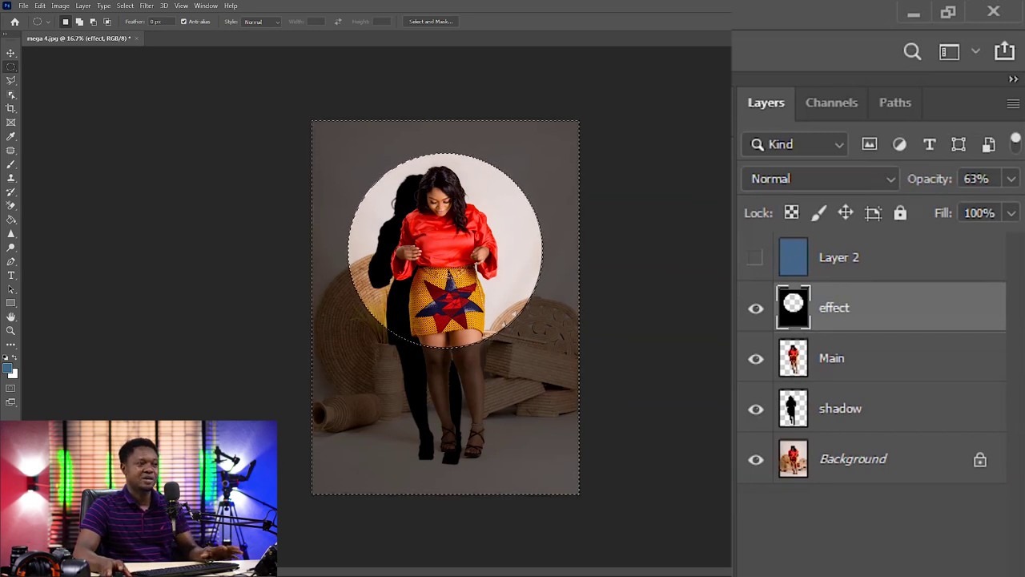
pyautogui.click(874, 411)
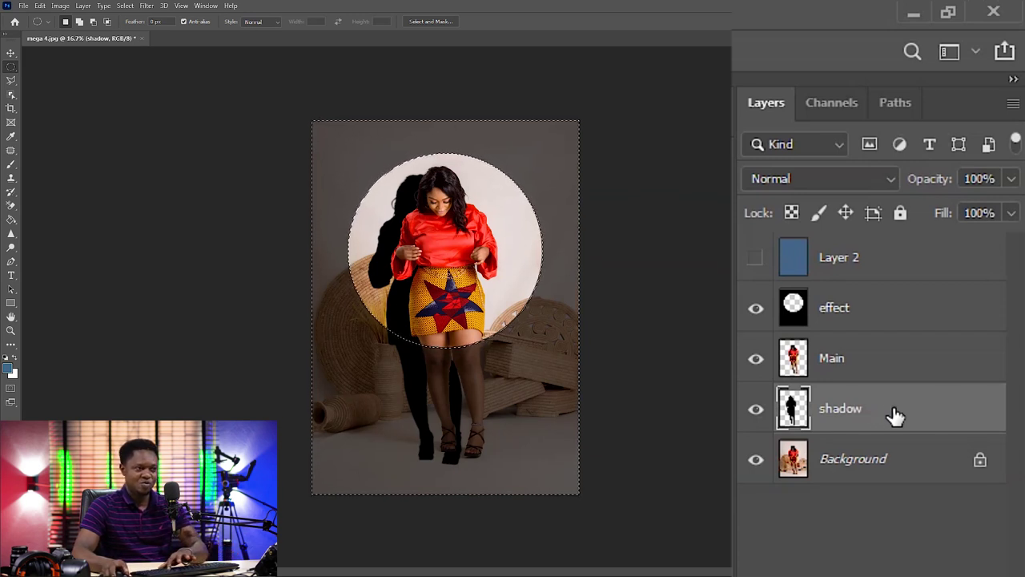
pyautogui.press('Delete')
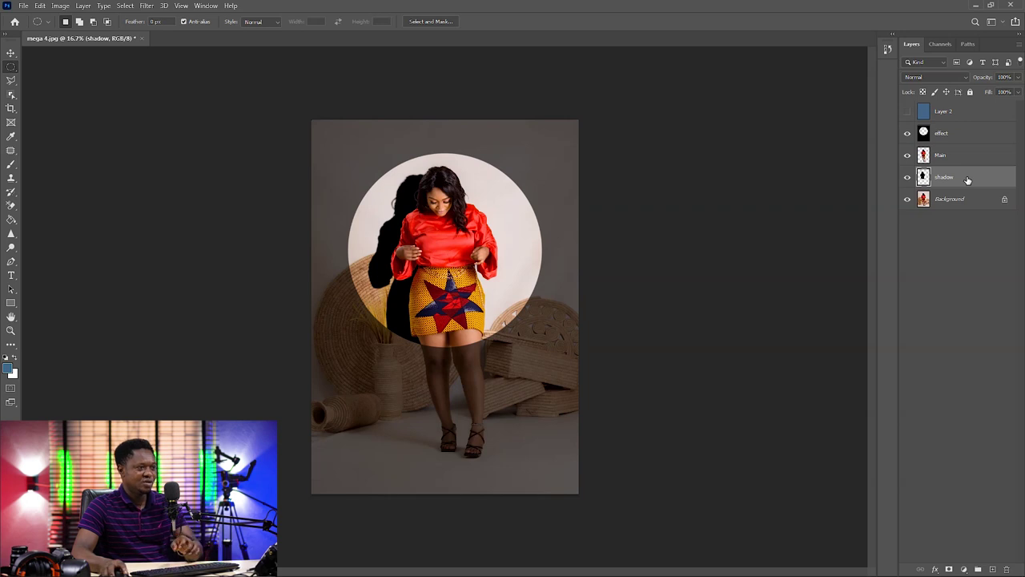
# Step: Reduce the shadow layer's fill to 68% so the silhouette is partly transparent
pyautogui.hotkey('ctrl', '+')
pyautogui.hotkey('ctrl', '+')
pyautogui.hotkey('ctrl', '+')
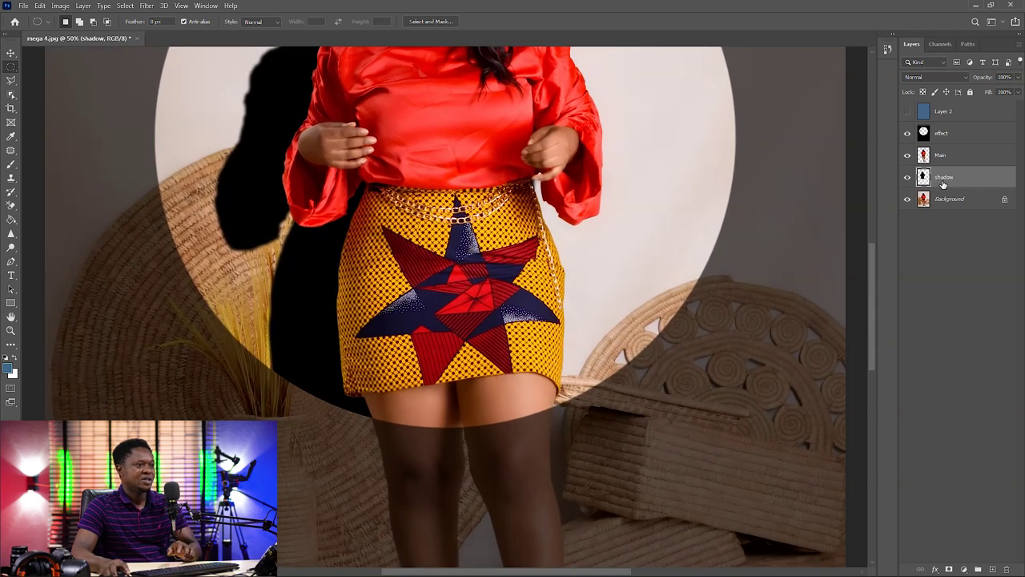
pyautogui.moveTo(709, 219); pyautogui.dragTo(687, 309)
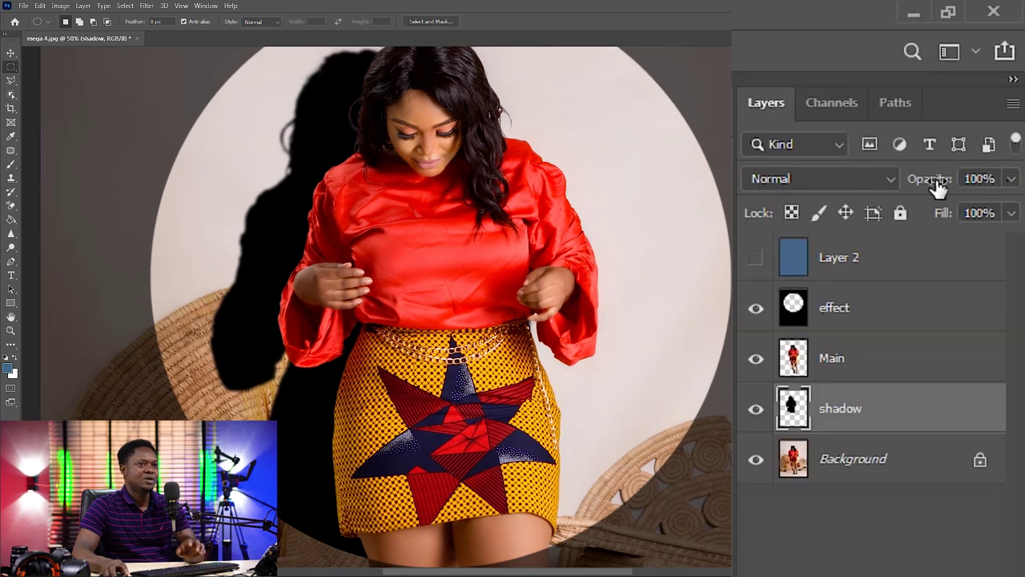
pyautogui.click(1012, 213)
pyautogui.moveTo(1002, 241); pyautogui.dragTo(981, 240)
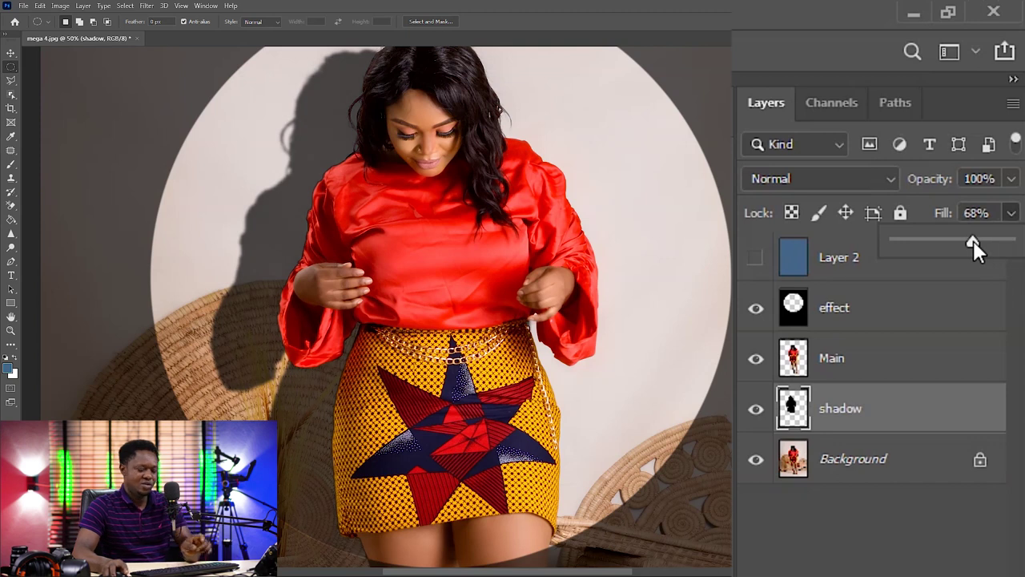
pyautogui.hotkey('ctrl', '-')
pyautogui.hotkey('ctrl', '-')
pyautogui.hotkey('ctrl', '-')
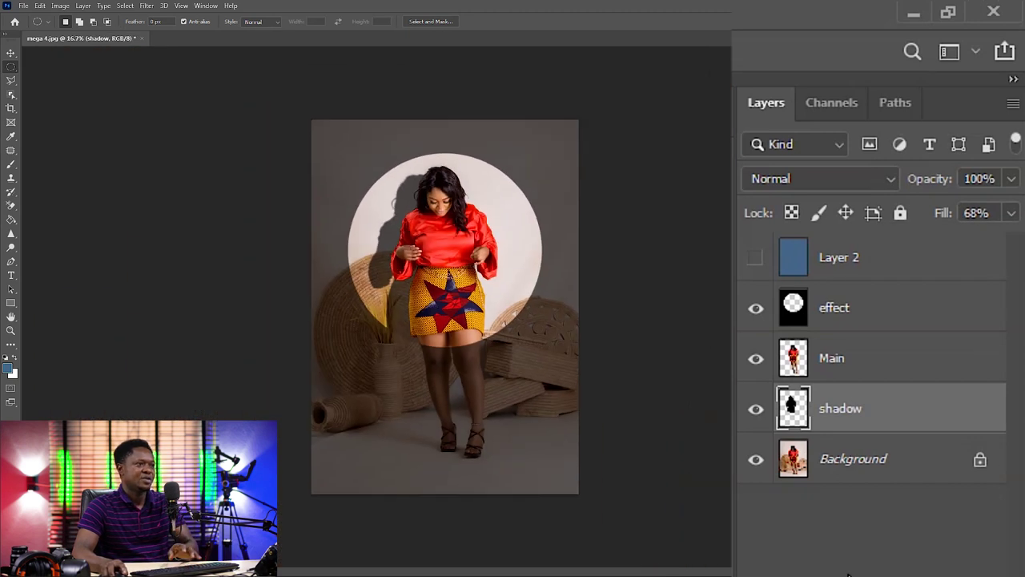
# Step: Raise the effect layer's opacity to 72% to darken the surroundings of the spotlight circle
pyautogui.click(837, 310)
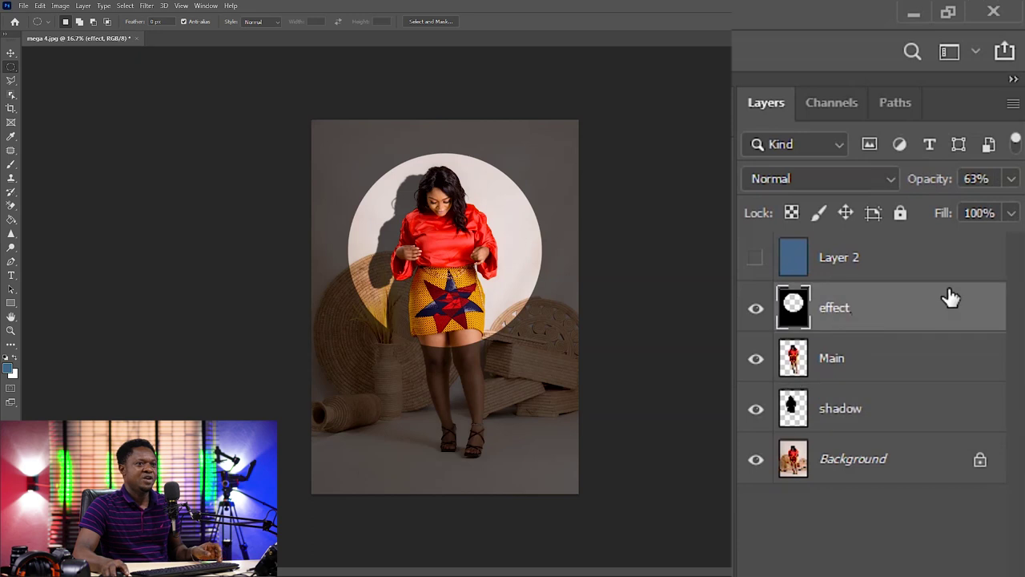
pyautogui.moveTo(942, 183); pyautogui.dragTo(941, 186)
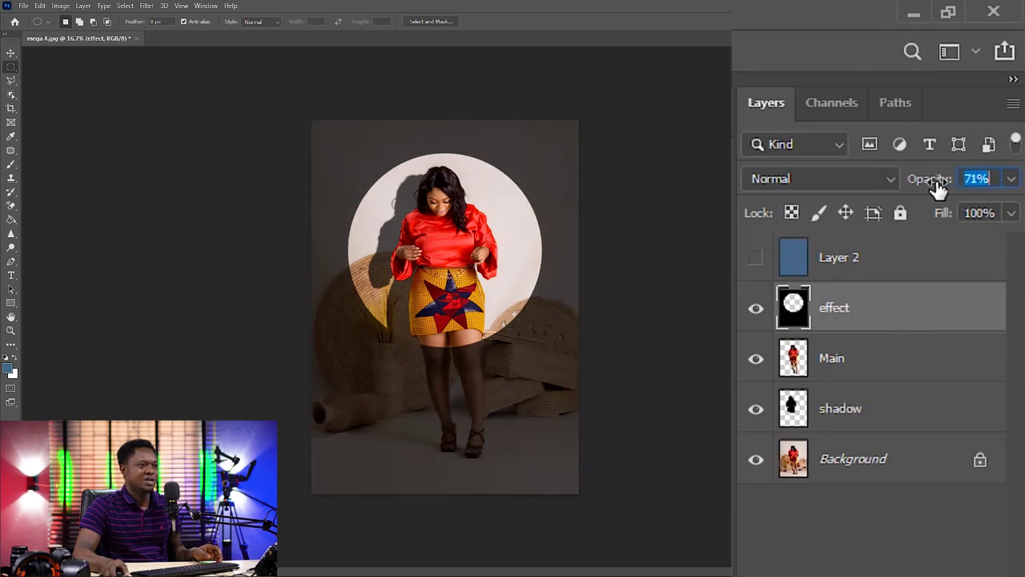
pyautogui.moveTo(937, 186); pyautogui.dragTo(931, 190)
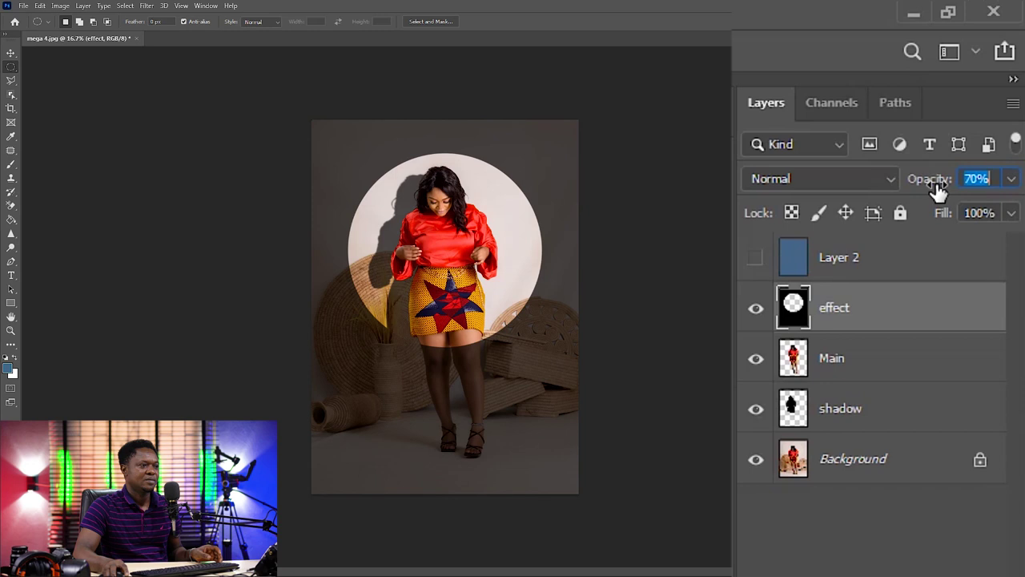
pyautogui.moveTo(937, 190); pyautogui.dragTo(939, 190)
# Step: Examine the spotlight composition as a whole and up close, checking the circle's edge, the shadow silhouette and the darkened surroundings
pyautogui.hotkey('ctrl', '+')
pyautogui.hotkey('ctrl', '-')
pyautogui.hotkey('ctrl', '-')
pyautogui.hotkey('ctrl', '-')
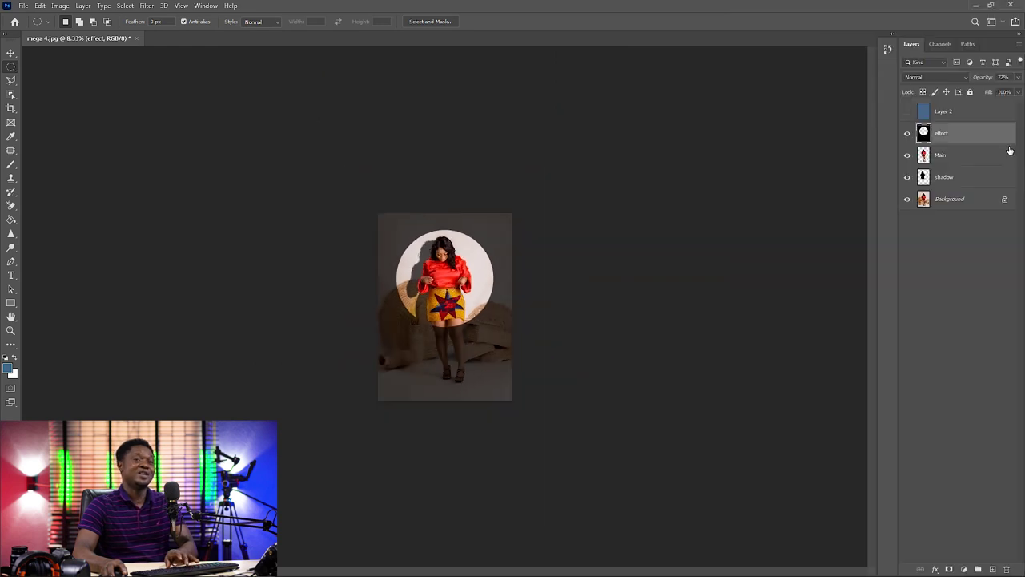
pyautogui.hotkey('ctrl', '+')
pyautogui.hotkey('ctrl', '+')
pyautogui.hotkey('ctrl', '+')
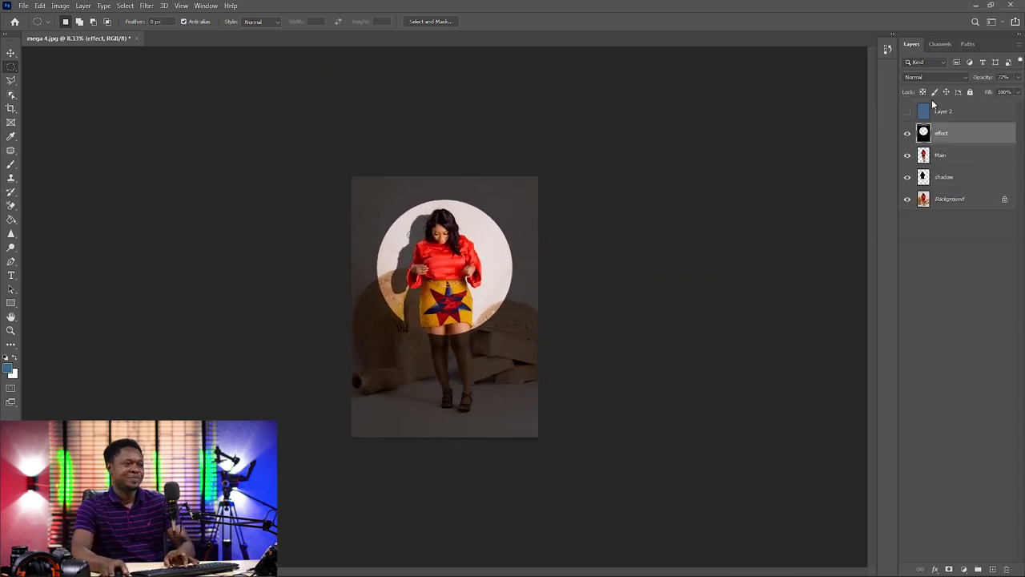
pyautogui.hotkey('ctrl', '+')
pyautogui.hotkey('ctrl', '+')
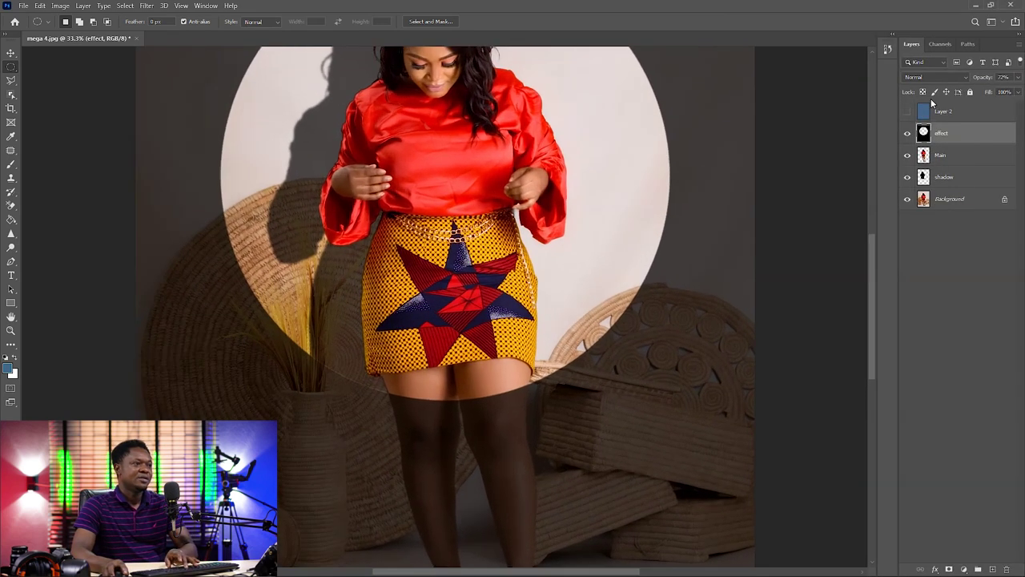
pyautogui.moveTo(457, 247)
pyautogui.mouseDown()
pyautogui.moveTo(485, 357)
pyautogui.moveTo(466, 333)
pyautogui.moveTo(447, 400)
pyautogui.moveTo(464, 248)
pyautogui.mouseUp()
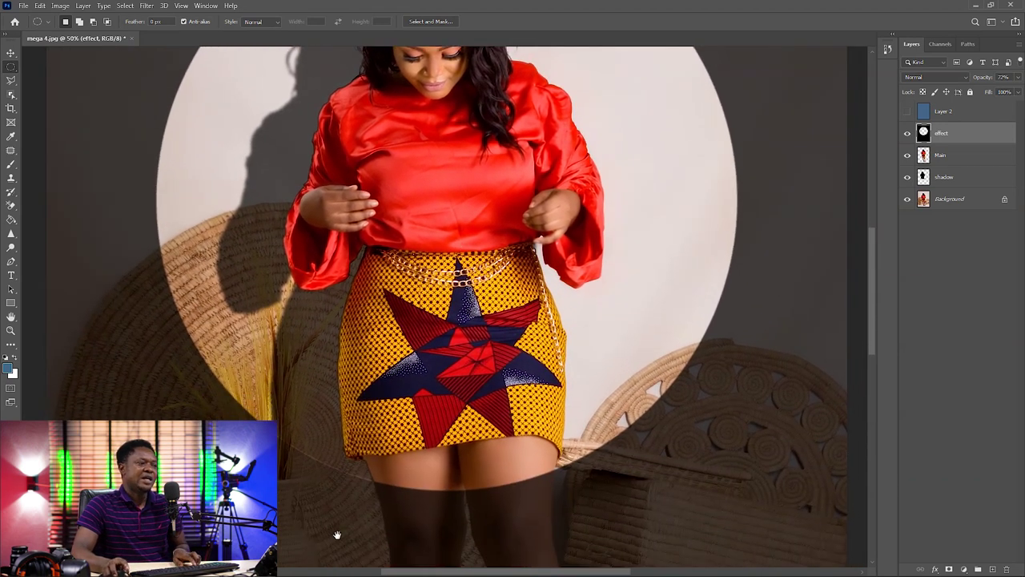
pyautogui.moveTo(355, 454); pyautogui.dragTo(316, 434)
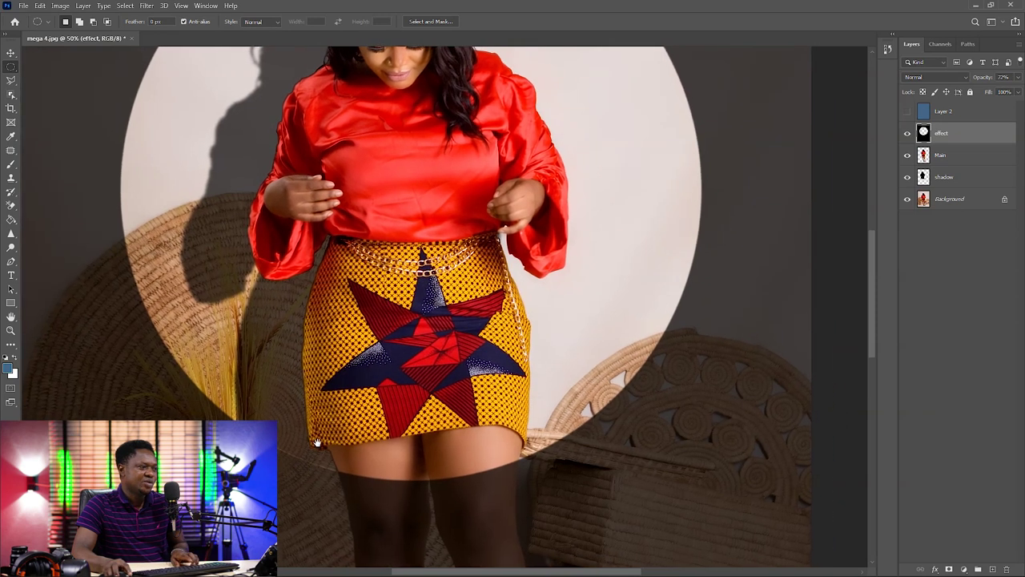
# Step: Switch to the Move tool and make the shadow layer active, with the whole photo back in view
pyautogui.click(10, 52)
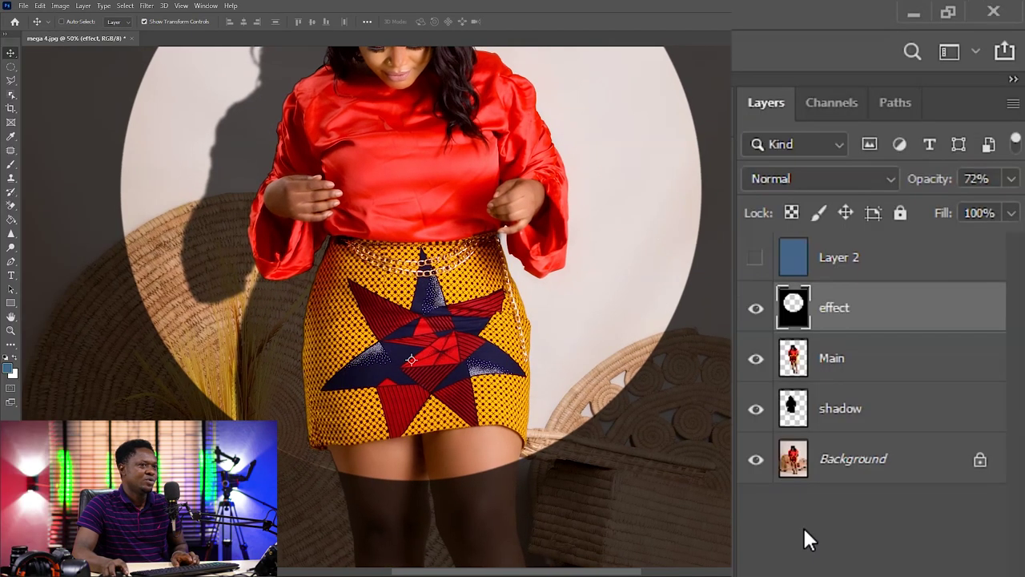
pyautogui.click(940, 178)
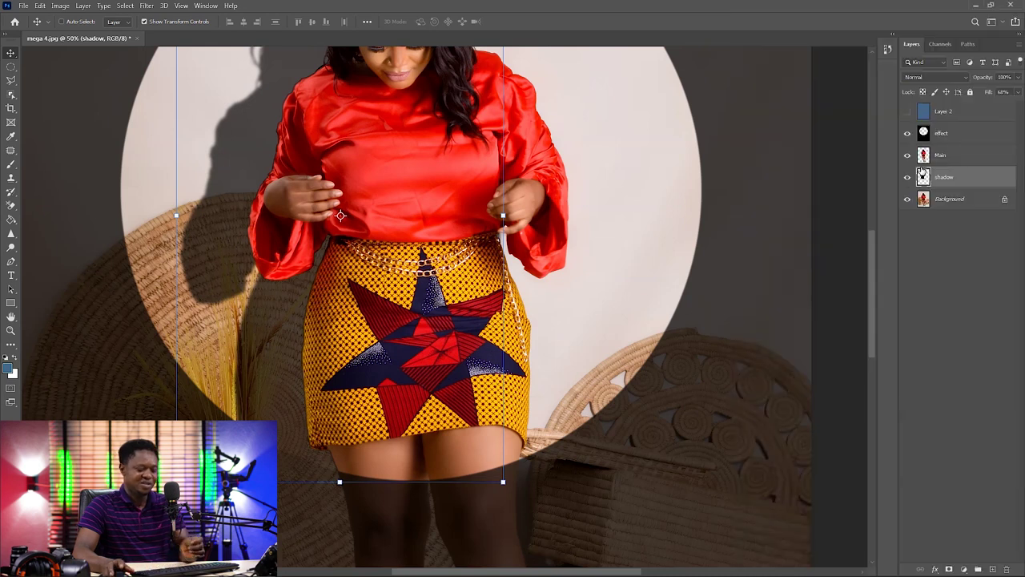
pyautogui.hotkey('ctrl', '-')
pyautogui.hotkey('ctrl', '-')
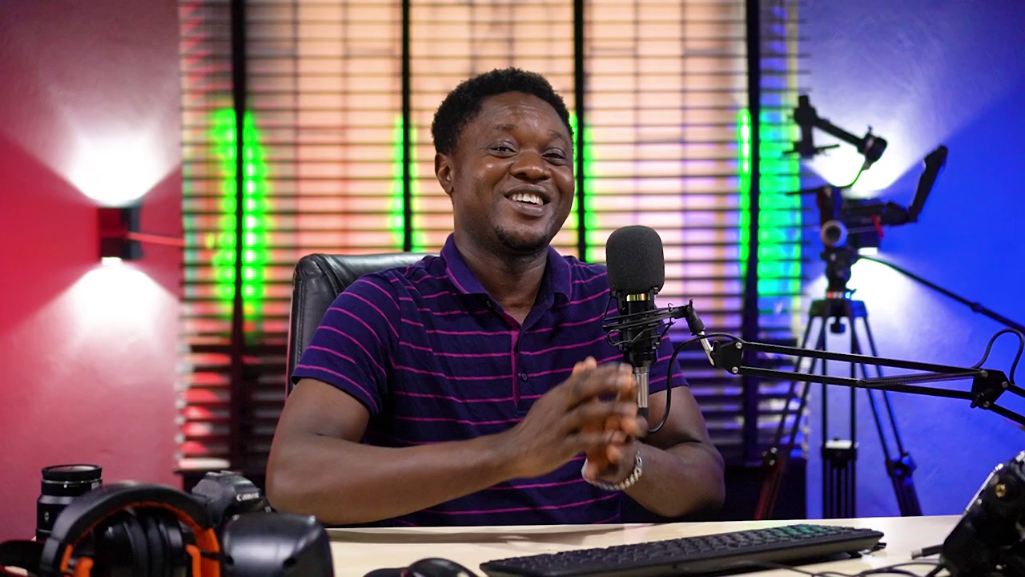